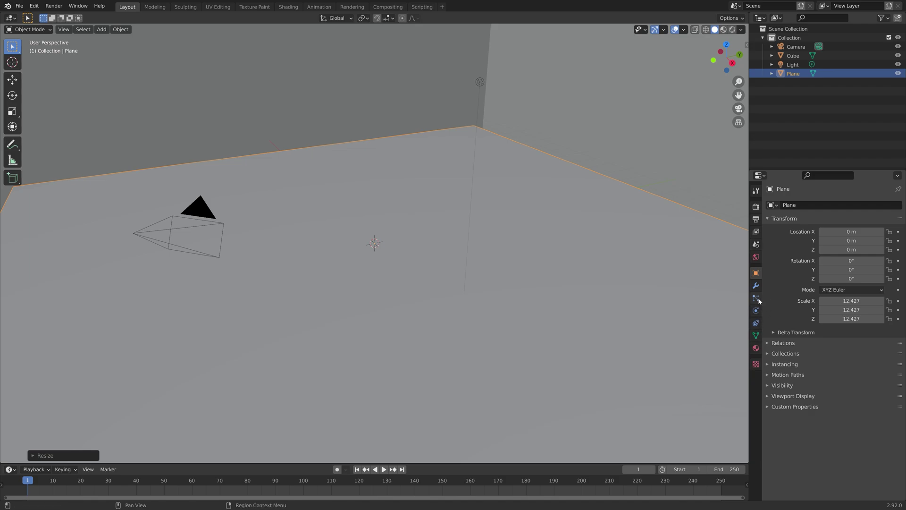
# Step: Add an emitter particle system to the plane with 200 particles and an emission end frame of 1
pyautogui.click(757, 298)
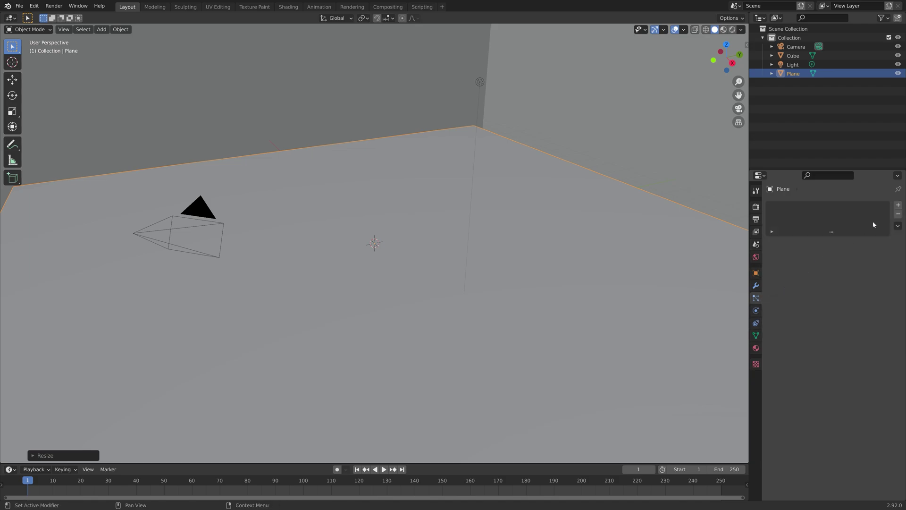
pyautogui.click(898, 205)
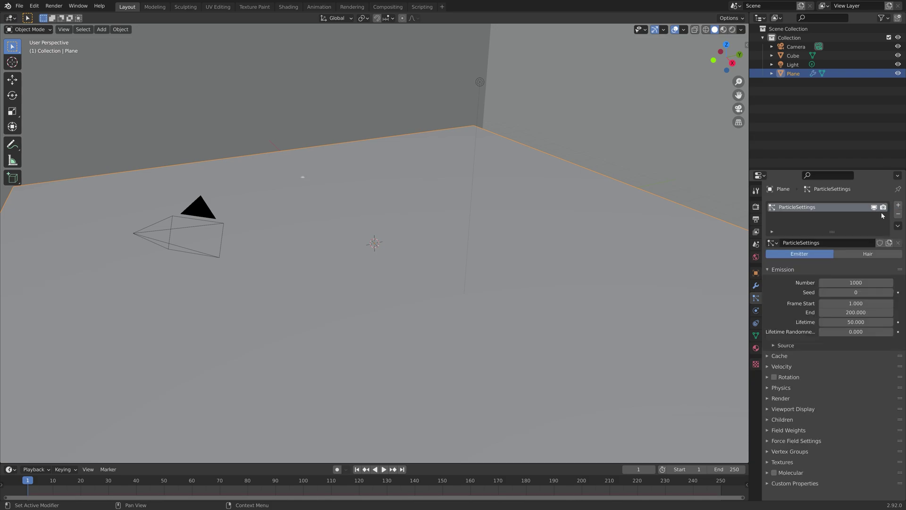
pyautogui.click(856, 282)
pyautogui.write('200')
pyautogui.press('Return')
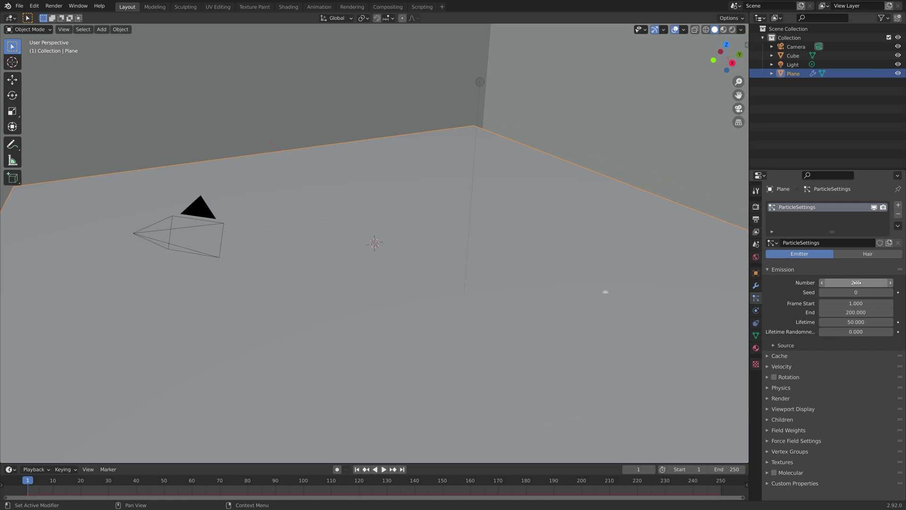
pyautogui.click(856, 312)
pyautogui.write('1')
pyautogui.press('Return')
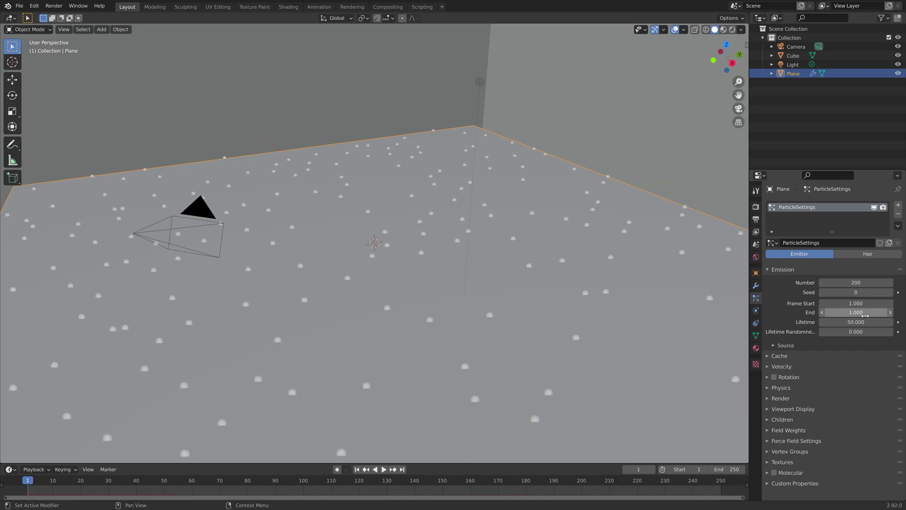
# Step: Play the animation briefly to check the particle emission and return to the first frame
pyautogui.press('space')
pyautogui.press('space')
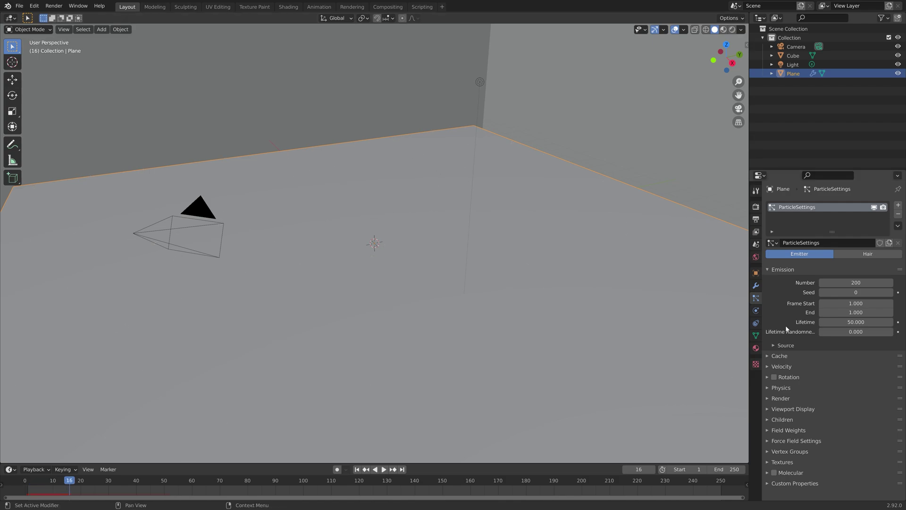
pyautogui.click(357, 469)
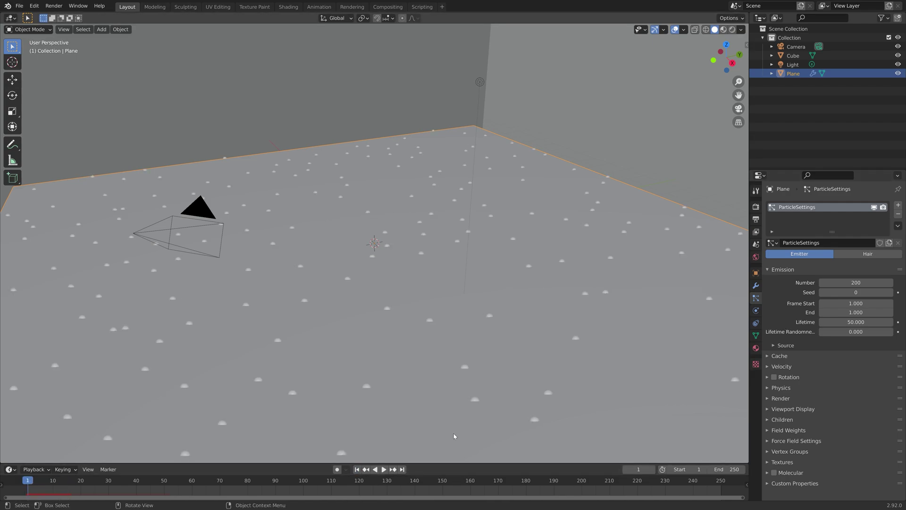
# Step: Set the particles' lifetime to 1000 frames and their normal velocity to 0 m/s
pyautogui.doubleClick(864, 322)
pyautogui.write('1000')
pyautogui.press('Return')
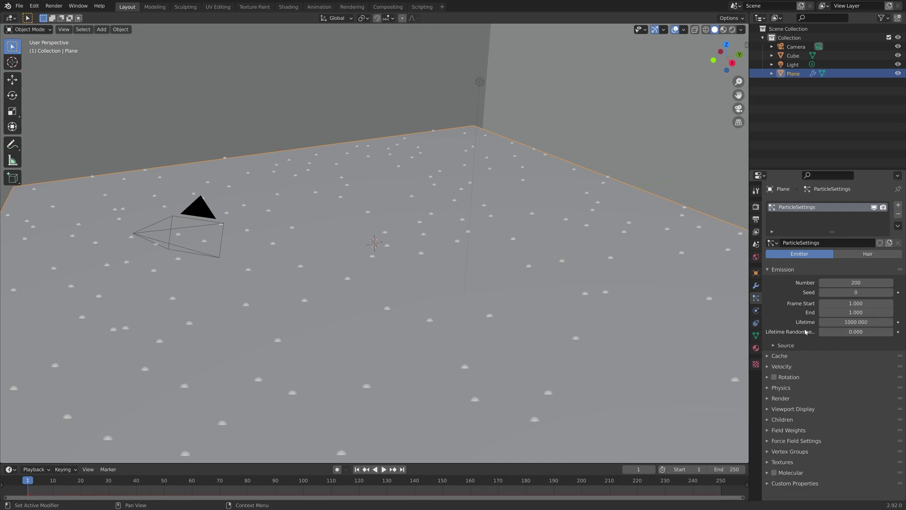
pyautogui.click(781, 366)
pyautogui.doubleClick(835, 380)
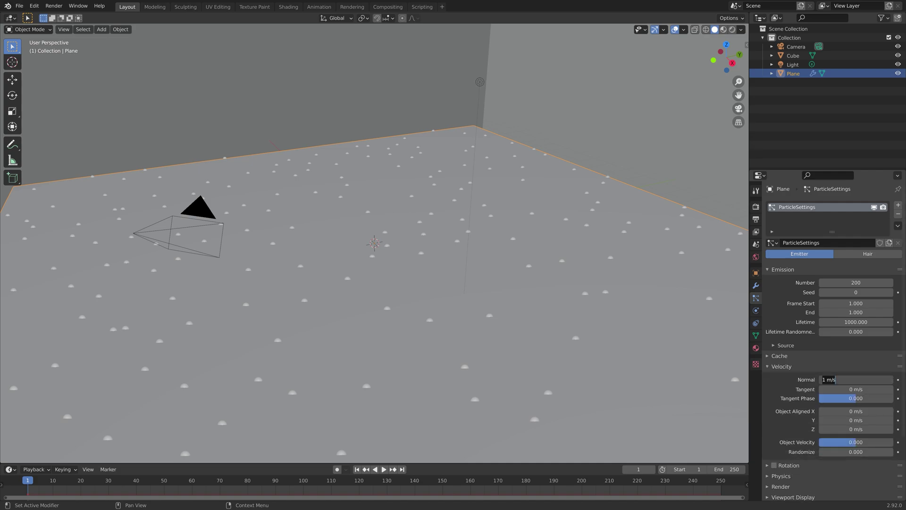
pyautogui.write('0')
pyautogui.press('Return')
# Step: Set the particles' mass to 3 kg in the Newtonian physics settings
pyautogui.scroll(-4, 780, 400)
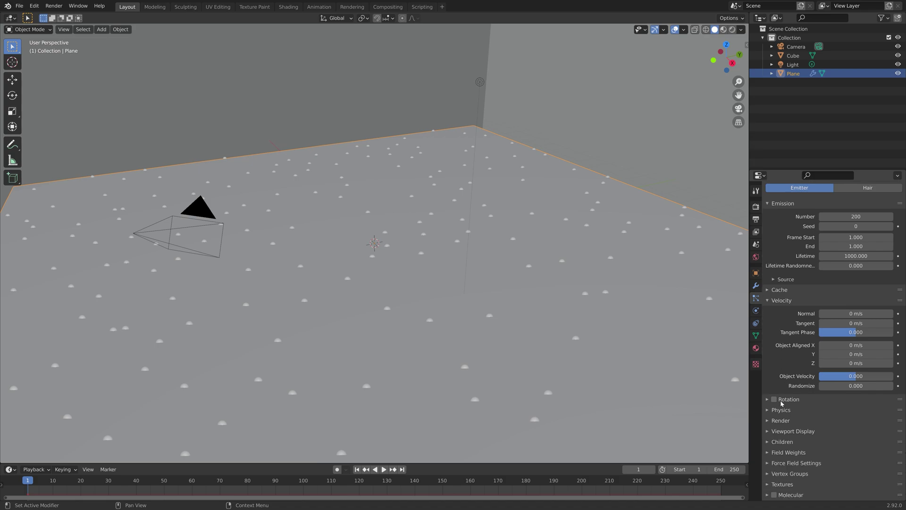
pyautogui.click(782, 401)
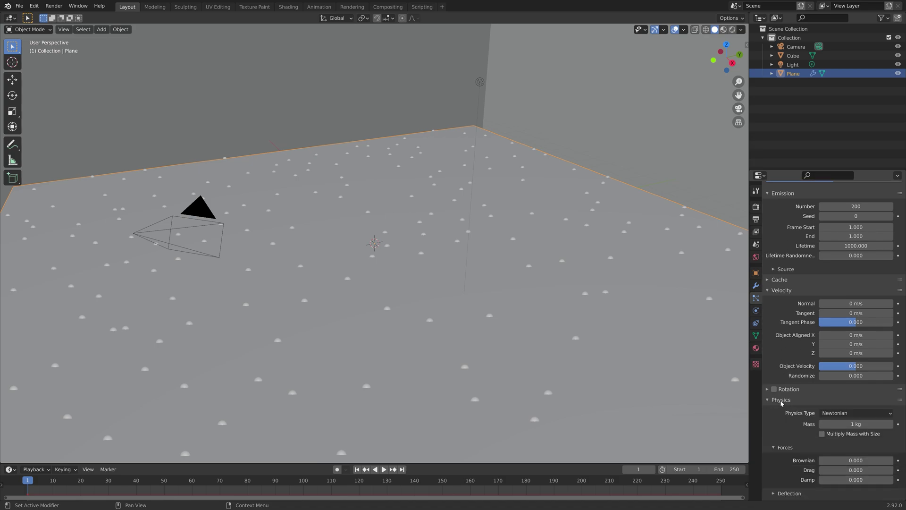
pyautogui.click(855, 423)
pyautogui.write('3')
pyautogui.press('Return')
# Step: Render the particles as objects, using Light as the instance object
pyautogui.scroll(-5, 804, 421)
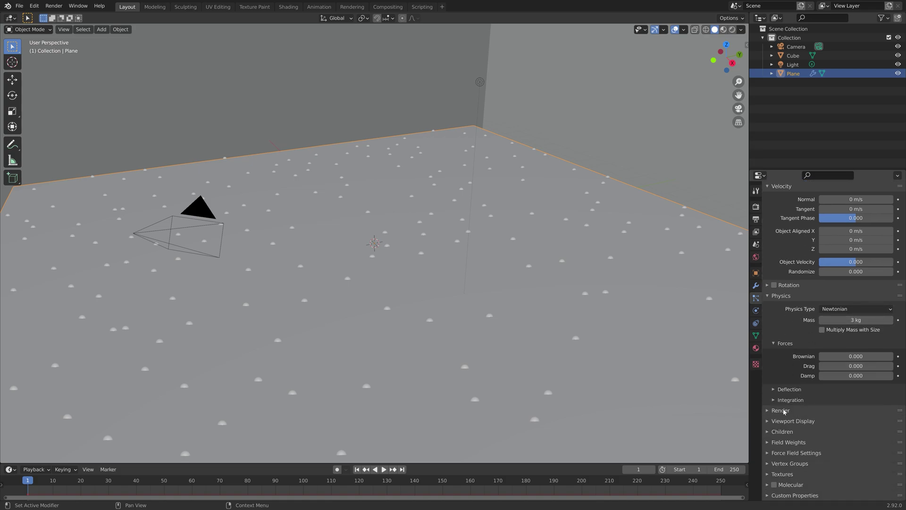
pyautogui.click(782, 410)
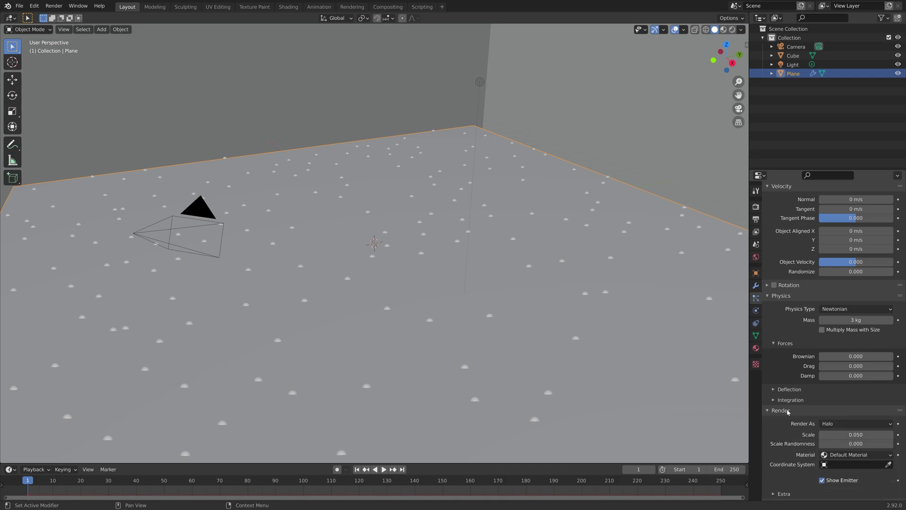
pyautogui.scroll(-3, 787, 412)
pyautogui.click(847, 357)
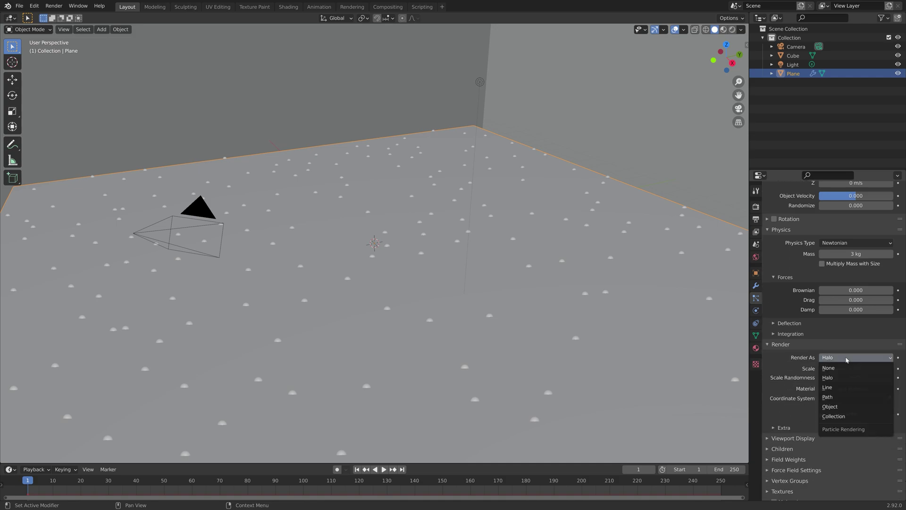
pyautogui.click(836, 406)
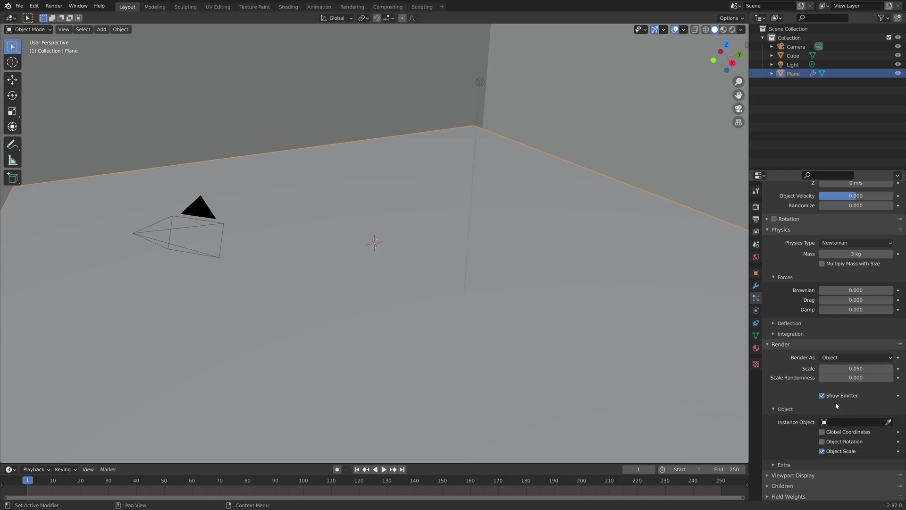
pyautogui.click(851, 420)
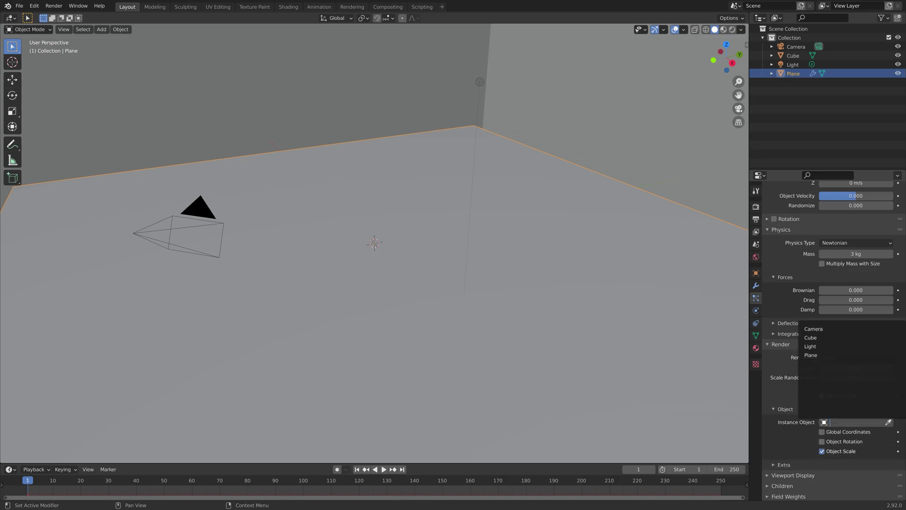
pyautogui.click(830, 346)
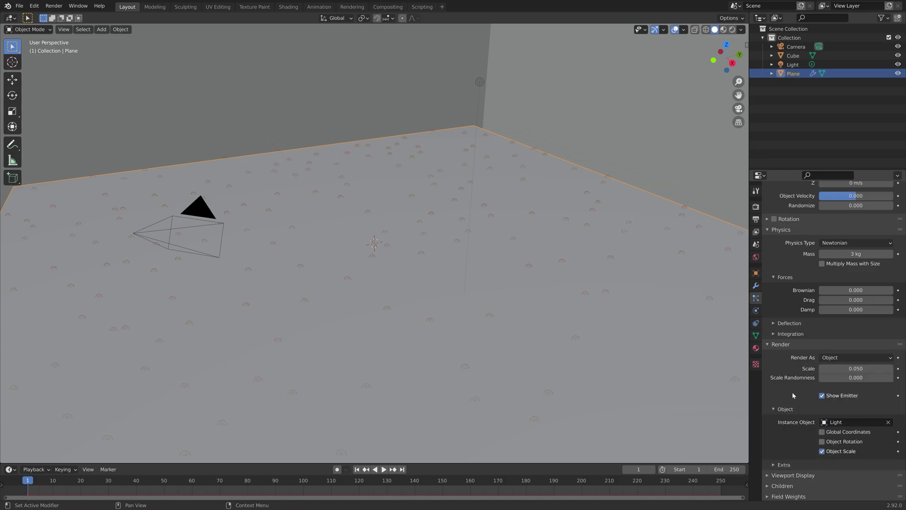
# Step: Remove gravity's influence on the particles through their field weights
pyautogui.scroll(-3, 793, 394)
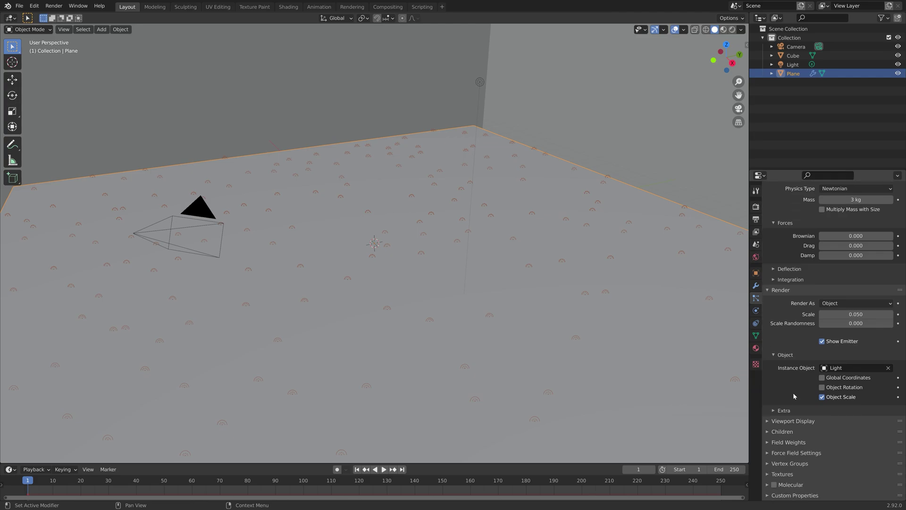
pyautogui.click(803, 443)
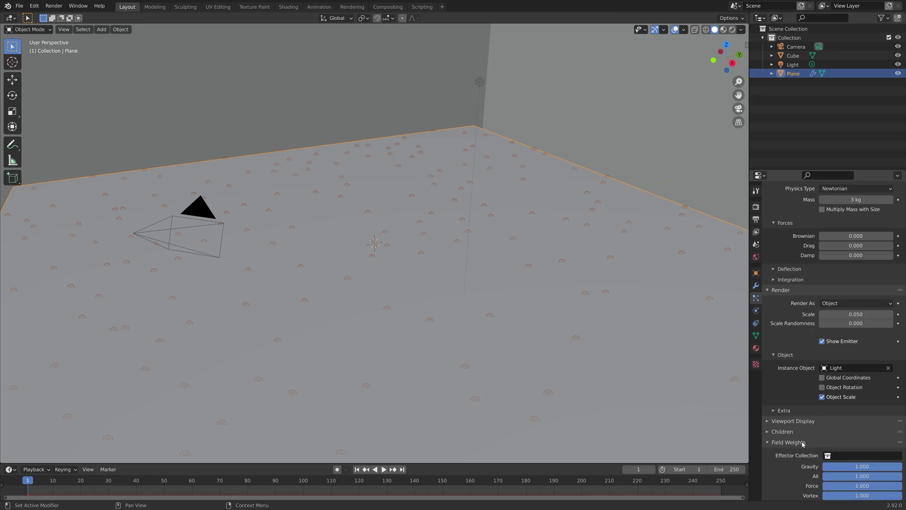
pyautogui.scroll(-4, 803, 443)
pyautogui.moveTo(899, 400); pyautogui.dragTo(833, 391)
pyautogui.scroll(12, 811, 341)
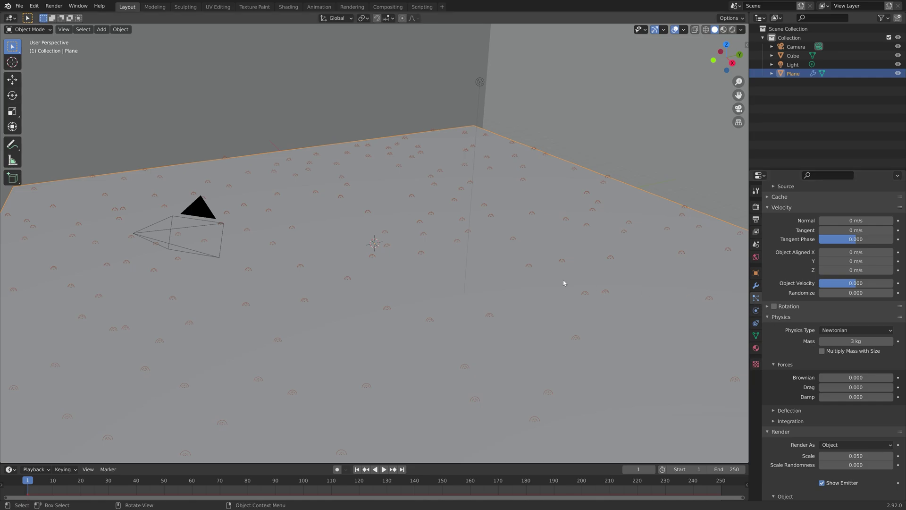
# Step: Play the animation to check the light particles without gravity and rewind to frame 1
pyautogui.press('space')
pyautogui.moveTo(401, 287); pyautogui.dragTo(418, 279, button='middle')
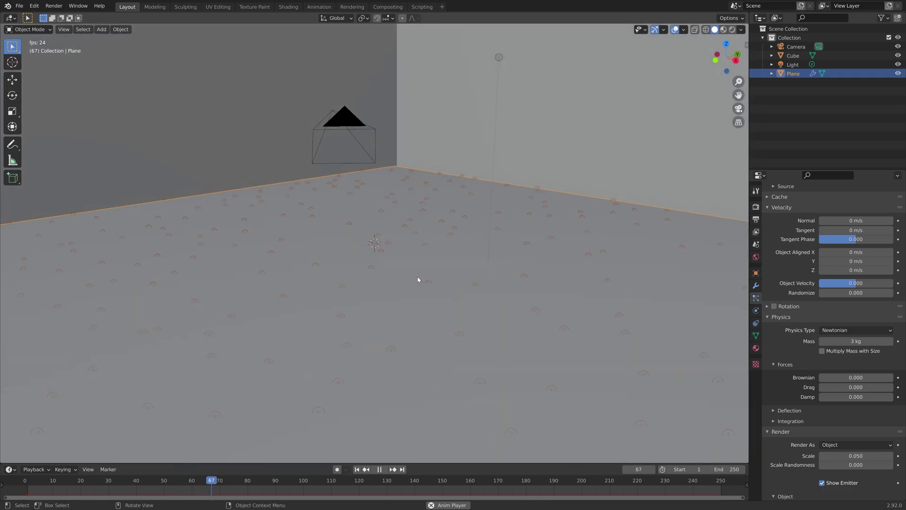
pyautogui.press('space')
pyautogui.click(357, 469)
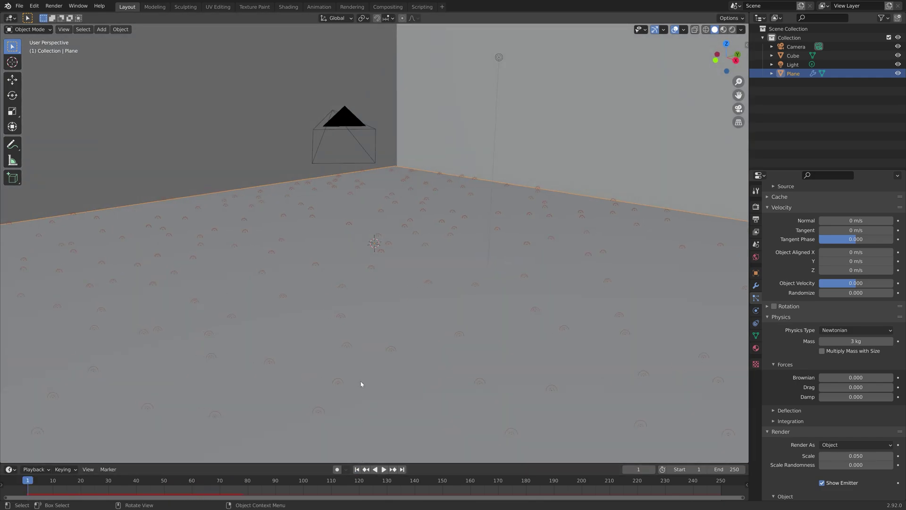
# Step: Save the project as "tut" in the D:\Blender\Light\ folder
pyautogui.hotkey('ctrl', 's')
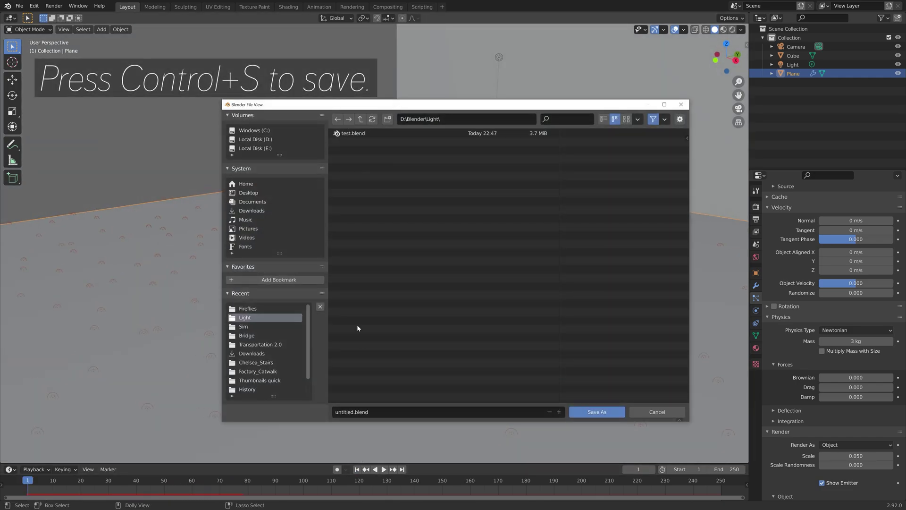
pyautogui.click(384, 412)
pyautogui.write('tut')
pyautogui.press('Return')
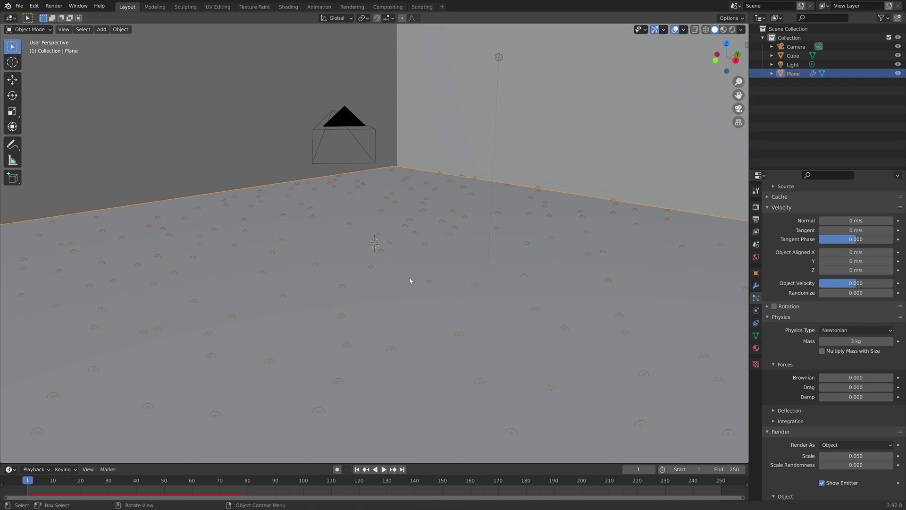
# Step: Add a Wind force field at the centre of the plane
pyautogui.hotkey('shift', 'a')
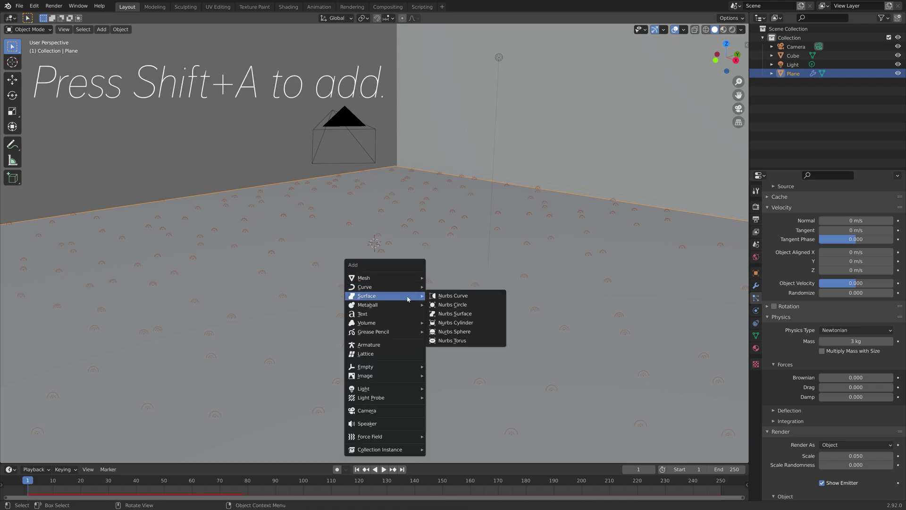
pyautogui.moveTo(391, 437)
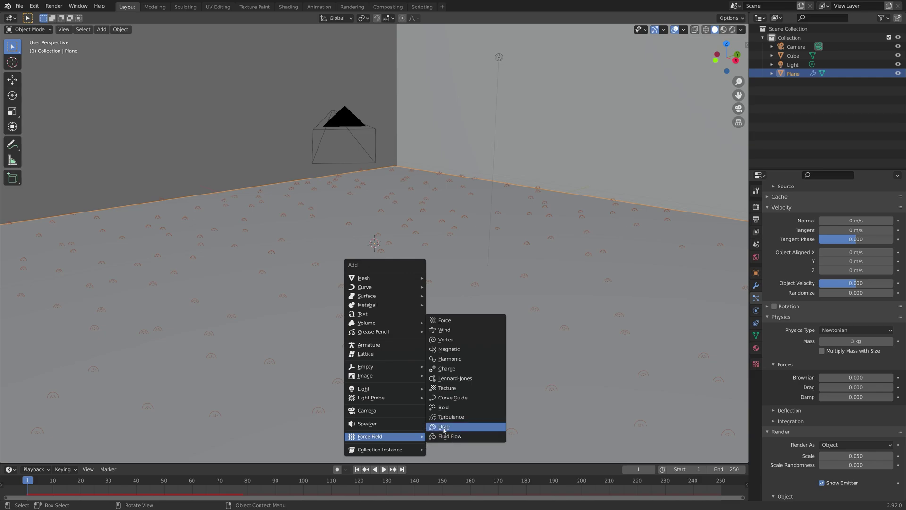
pyautogui.click(448, 332)
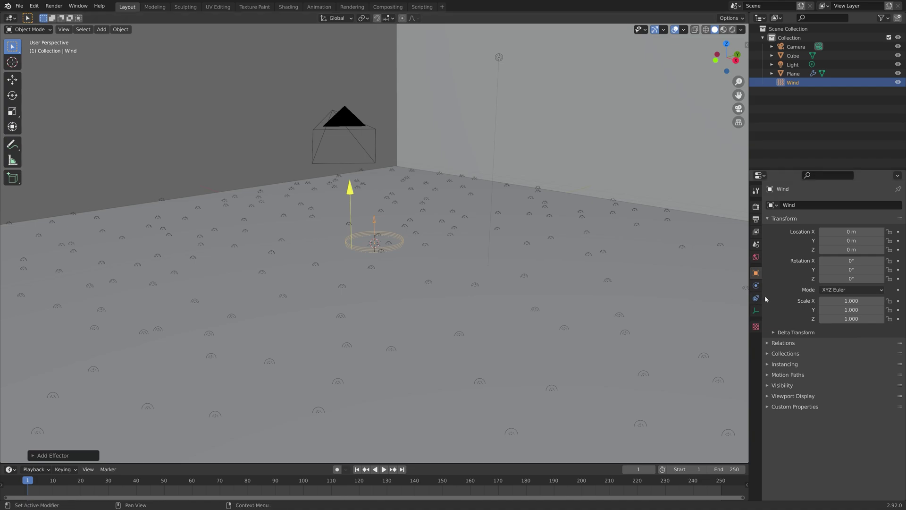
# Step: Set the wind field's strength to 0.001, flow to 0 and noise amount to 0.2
pyautogui.click(756, 285)
pyautogui.click(845, 282)
pyautogui.write('1.0')
pyautogui.press('BackSpace')
pyautogui.press('BackSpace')
pyautogui.press('BackSpace')
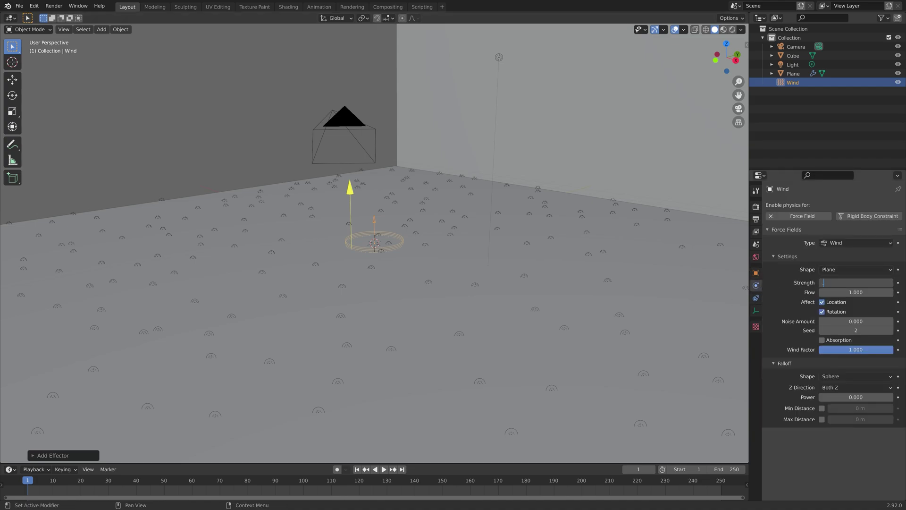
pyautogui.write('0.001')
pyautogui.press('Return')
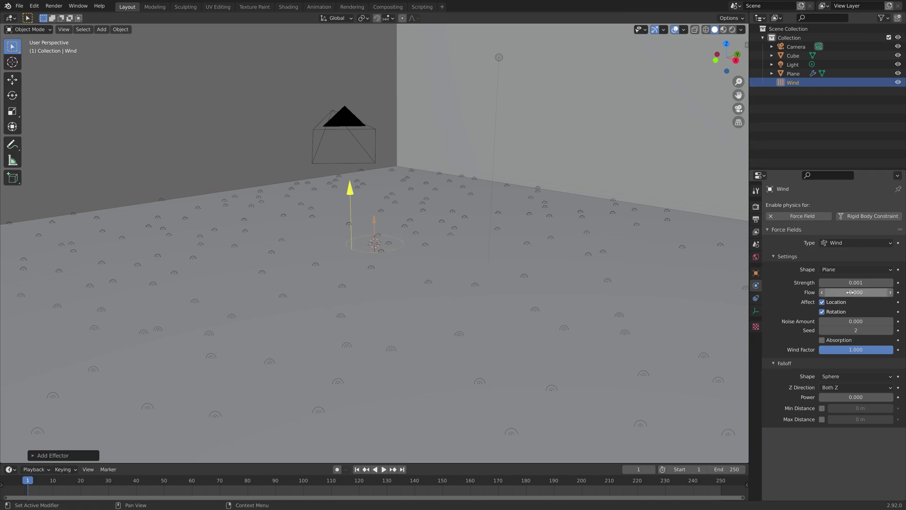
pyautogui.click(850, 321)
pyautogui.write('0.02')
pyautogui.press('Return')
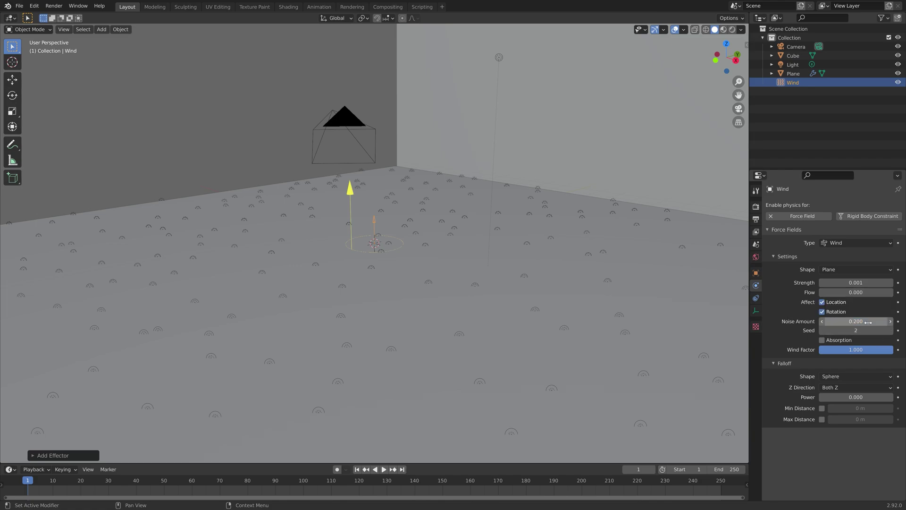
# Step: Play the animation to check how the wind lifts the light particles off the plane
pyautogui.press('space')
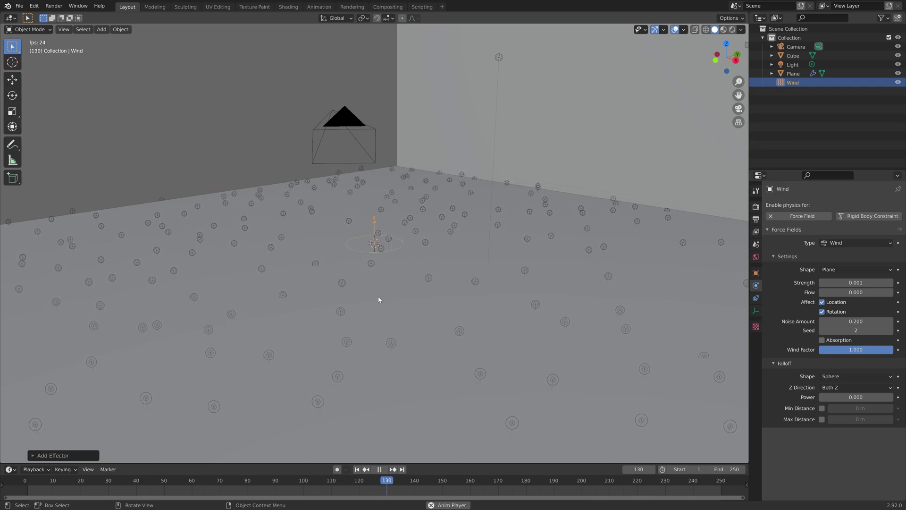
pyautogui.moveTo(428, 274); pyautogui.dragTo(428, 264, button='middle')
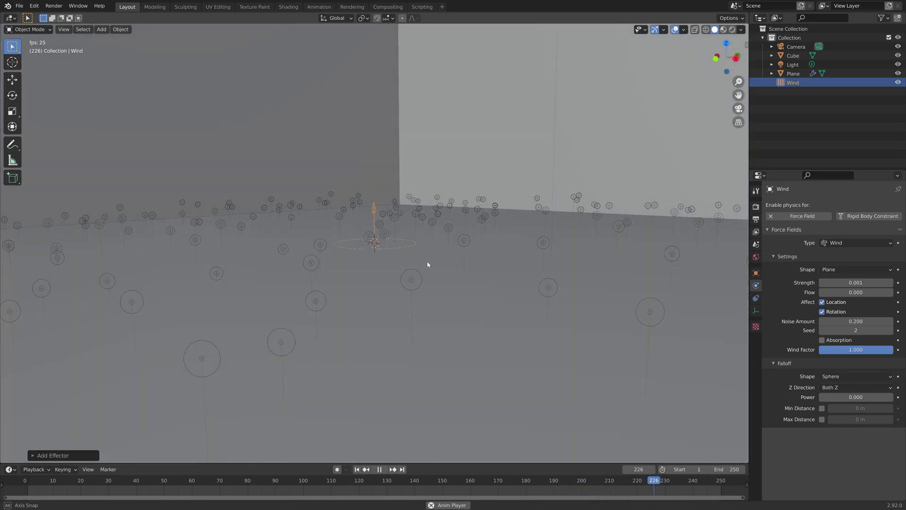
pyautogui.press('space')
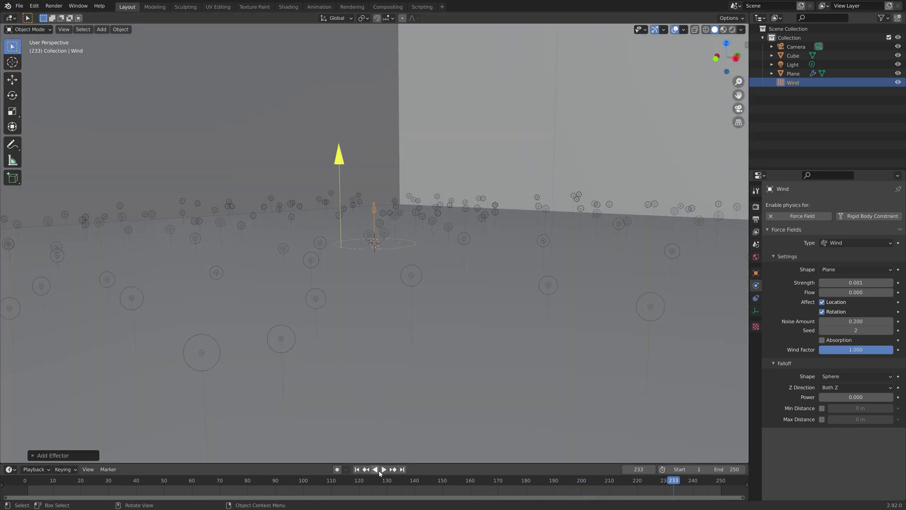
# Step: Set the animation's end frame to 1000 and return to the first frame
pyautogui.doubleClick(735, 470)
pyautogui.write('1000')
pyautogui.press('Return')
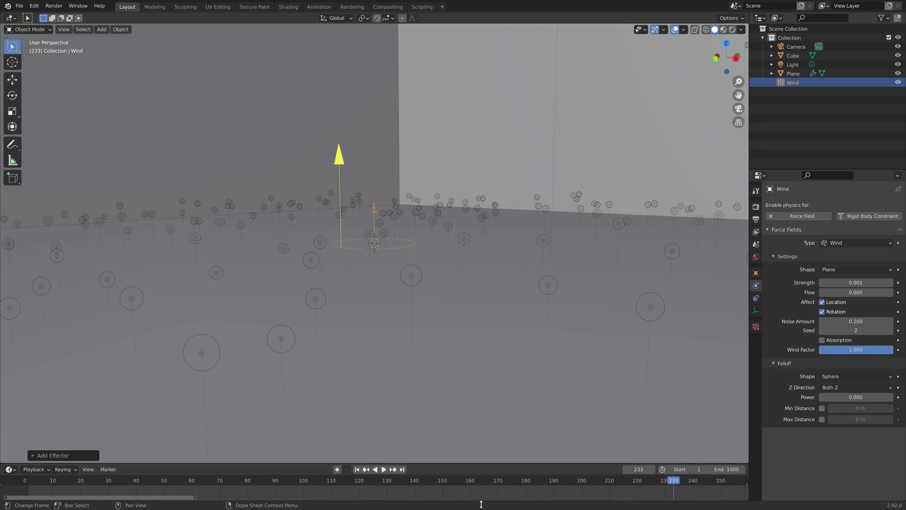
pyautogui.hotkey('shift', 'Left')
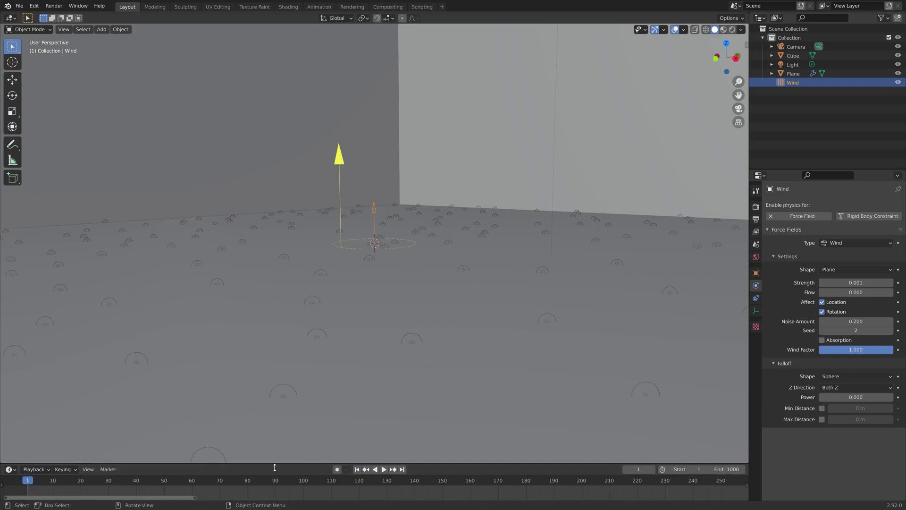
# Step: Add a Turbulence force field at the centre of the plane and raise it vertically high above the floor
pyautogui.hotkey('shift', 'a')
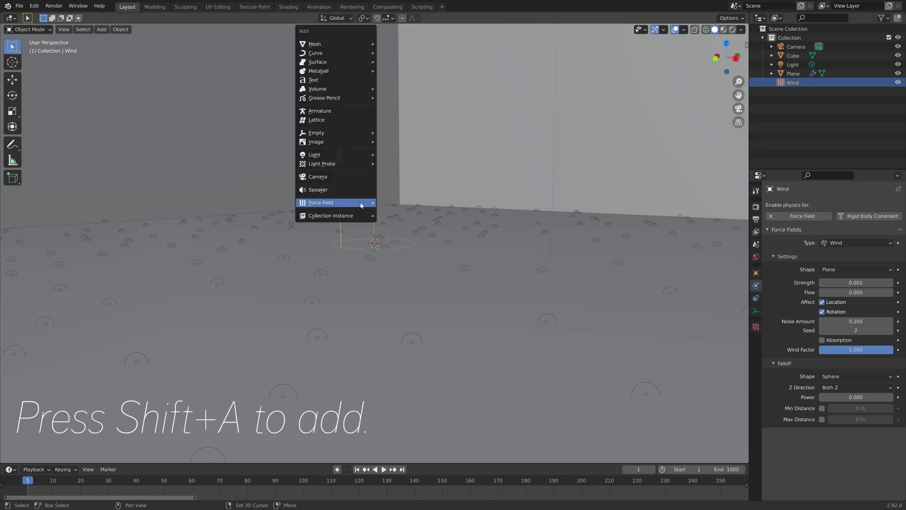
pyautogui.moveTo(361, 205)
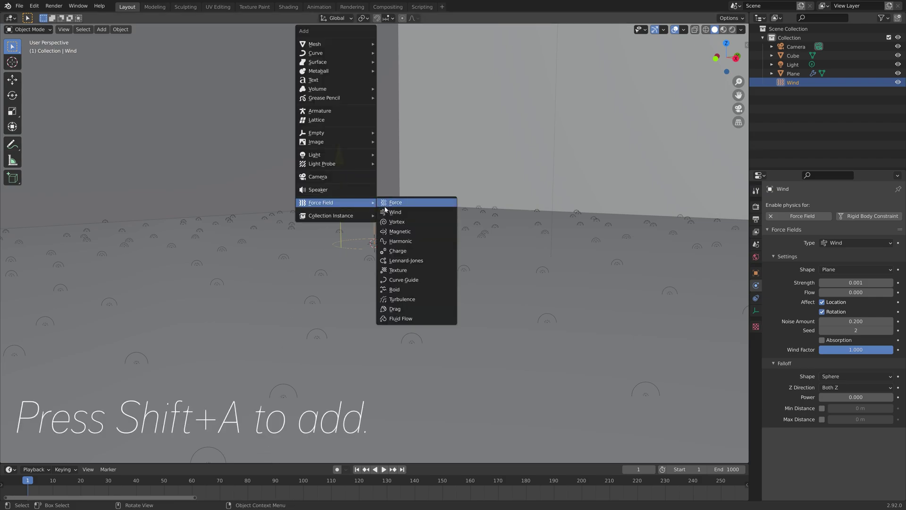
pyautogui.click(402, 300)
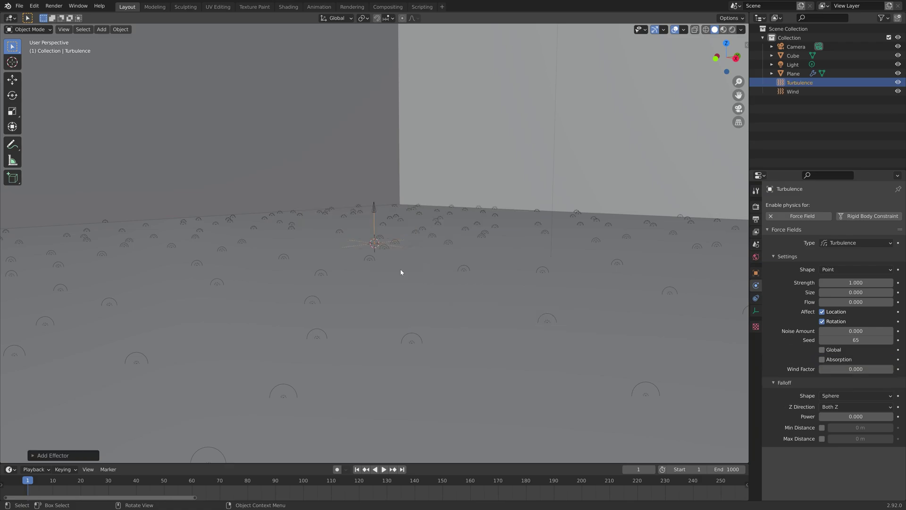
pyautogui.press('g')
pyautogui.press('z')
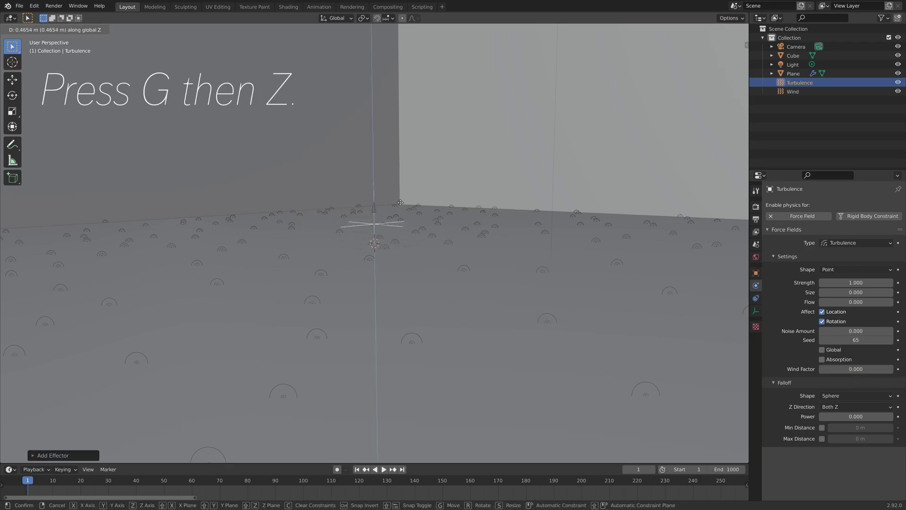
pyautogui.click(417, 67)
pyautogui.moveTo(417, 67); pyautogui.dragTo(419, 221, button='middle')
pyautogui.press('g')
pyautogui.press('z')
pyautogui.click(541, 74)
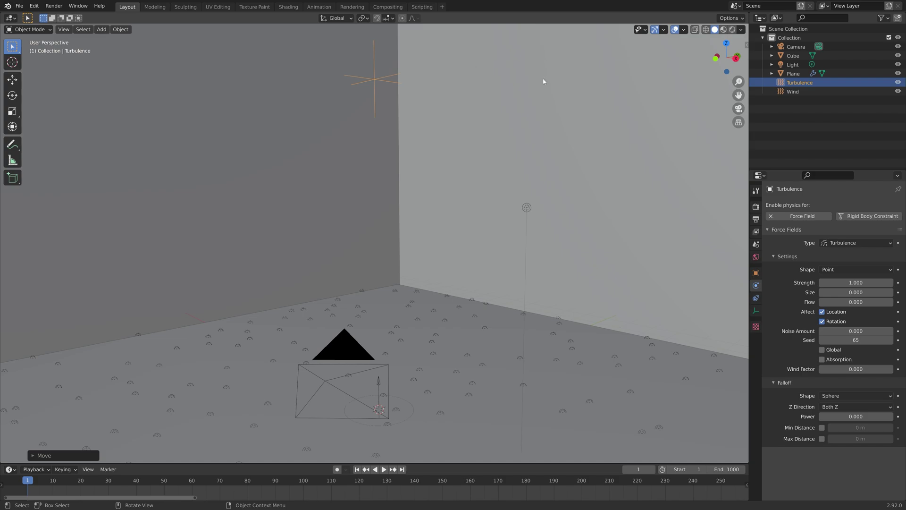
# Step: Set the turbulence field's strength to 0.1
pyautogui.click(861, 286)
pyautogui.write('0.1')
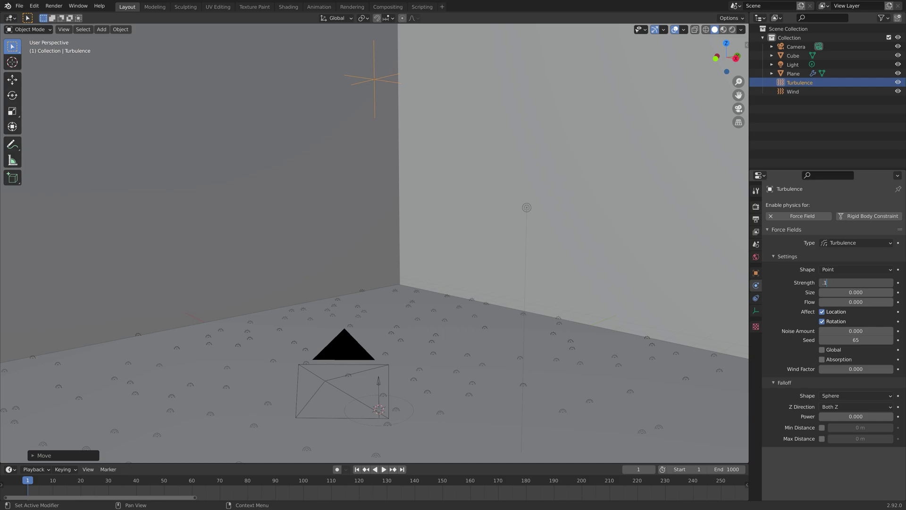
pyautogui.press('Return')
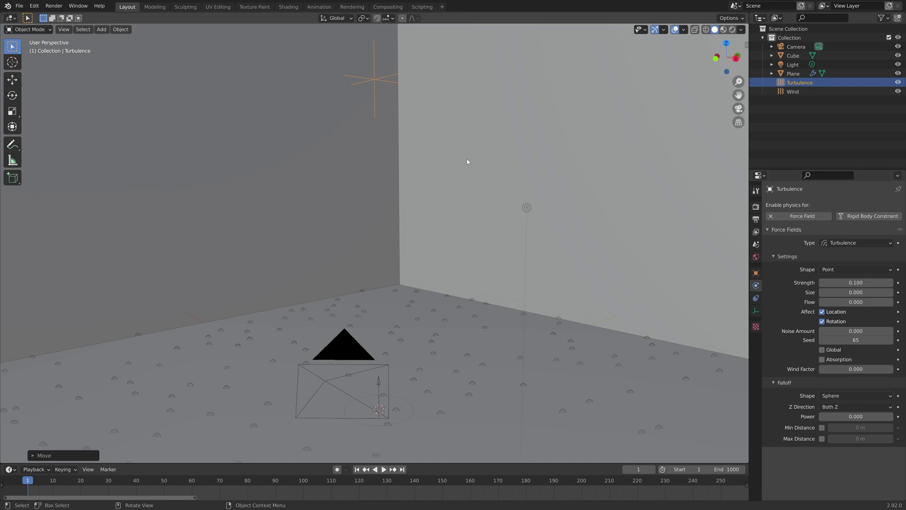
# Step: Play the animation to around frame 398 and check how the light particles drift under wind and turbulence
pyautogui.press('space')
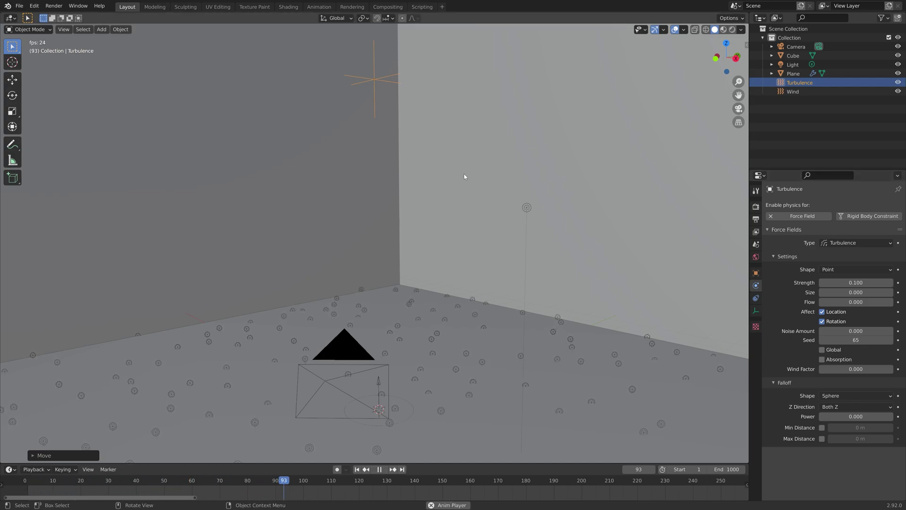
pyautogui.moveTo(461, 233); pyautogui.dragTo(474, 212, button='middle')
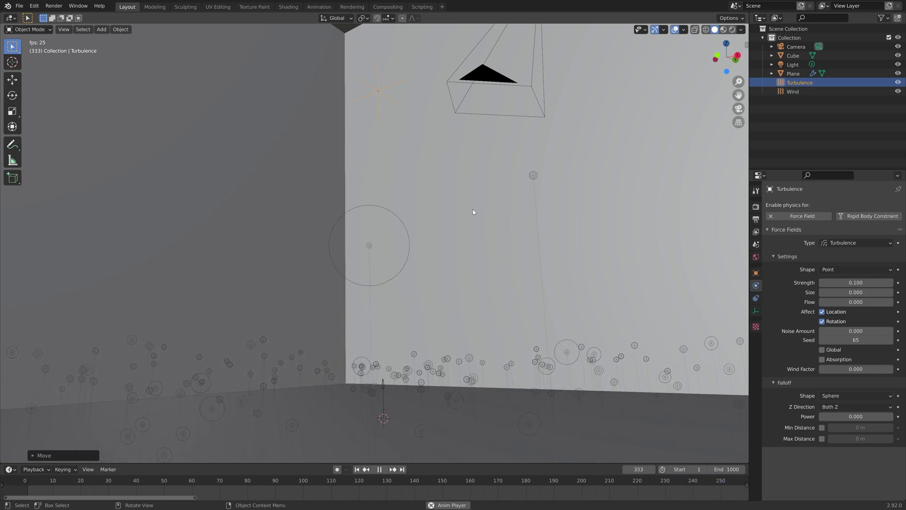
pyautogui.press('space')
pyautogui.moveTo(455, 199)
pyautogui.mouseDown(button='middle')
pyautogui.moveTo(449, 194)
pyautogui.moveTo(468, 194)
pyautogui.mouseUp(button='middle')
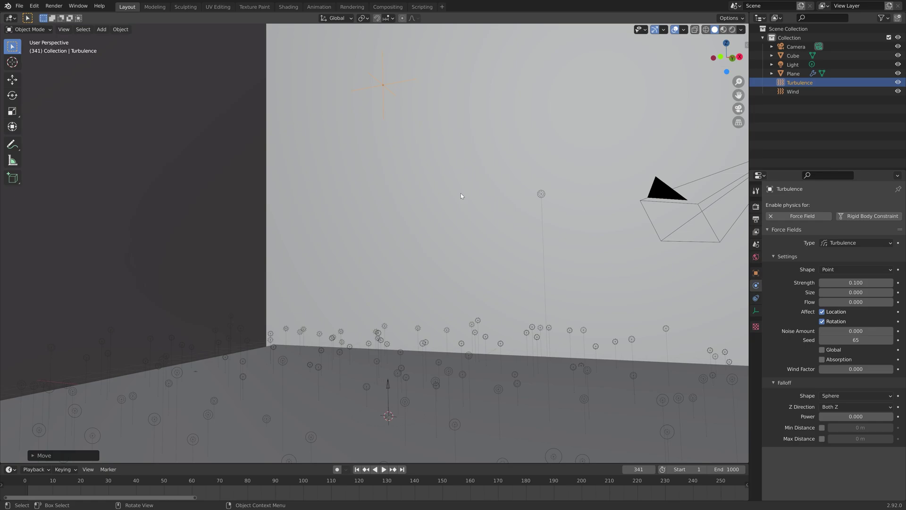
pyautogui.scroll(-8, 538, 480)
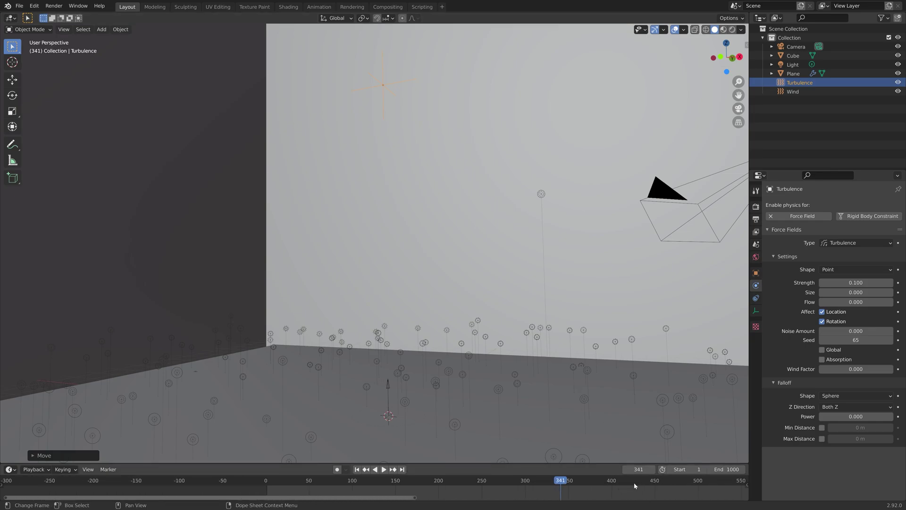
pyautogui.press('space')
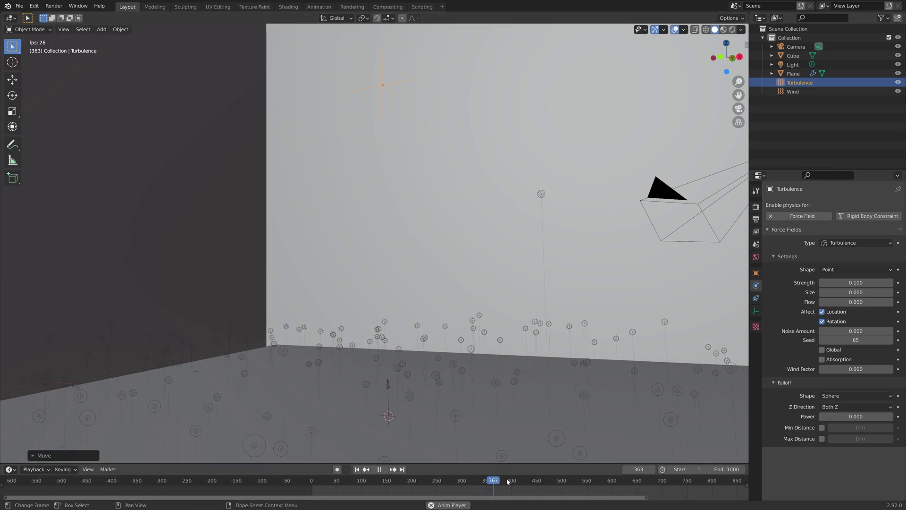
pyautogui.press('space')
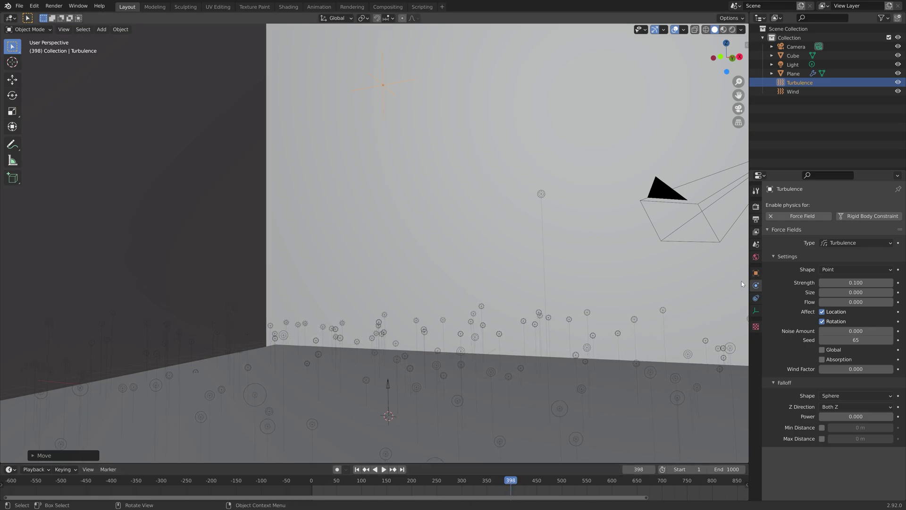
# Step: Keyframe the wind field's strength at 0.001 on frame 398 and at 0 on frame 399
pyautogui.click(388, 385)
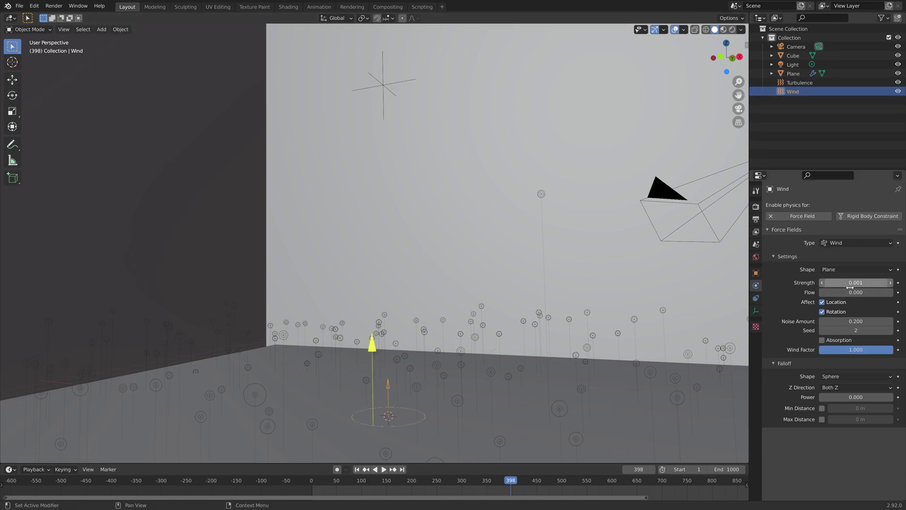
pyautogui.press('i')
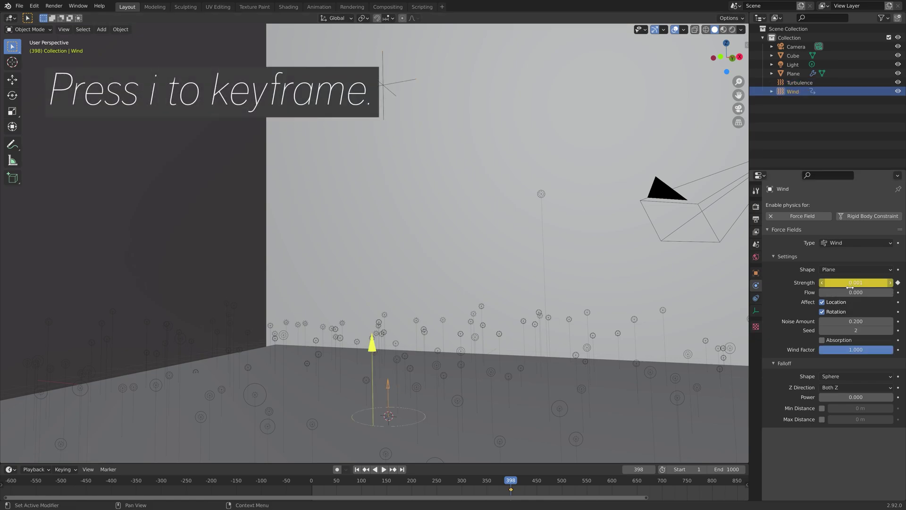
pyautogui.click(652, 469)
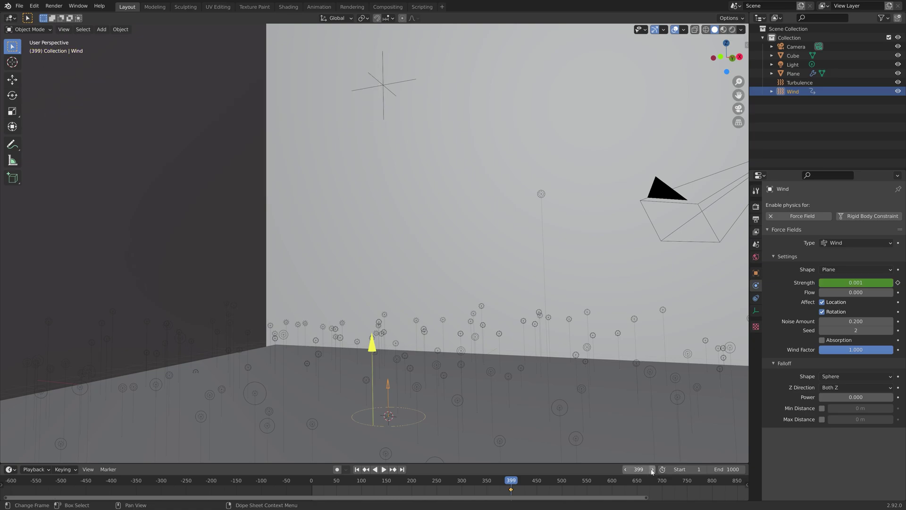
pyautogui.doubleClick(846, 282)
pyautogui.write('0')
pyautogui.press('Return')
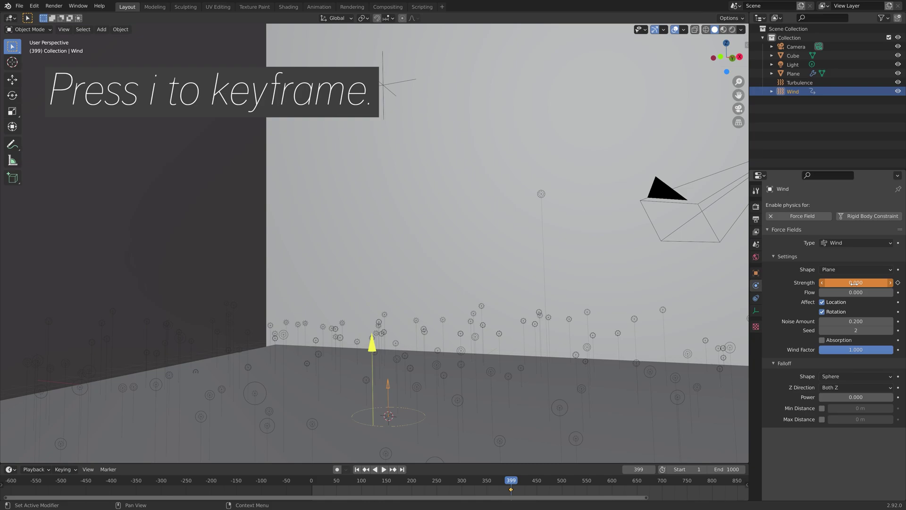
pyautogui.press('i')
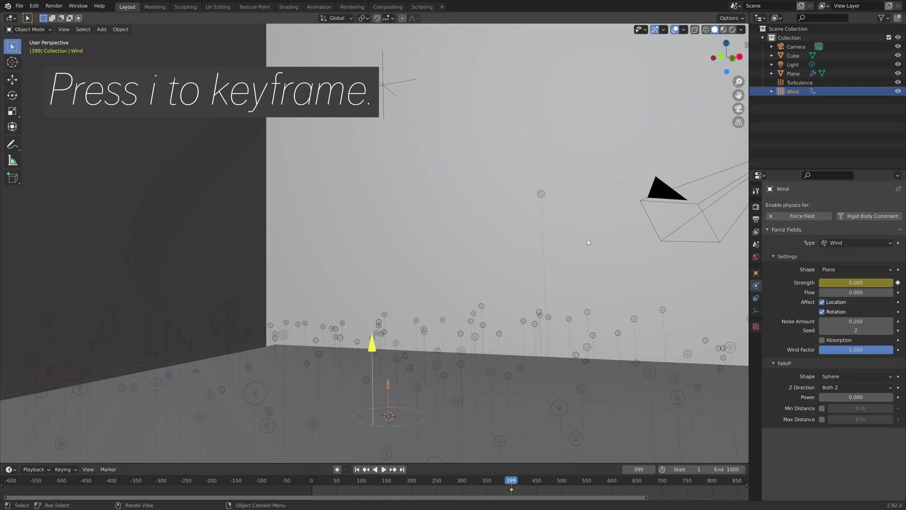
# Step: Save the project to a file and return the animation to the first frame
pyautogui.hotkey('ctrl', 'shift', 's')
pyautogui.click(559, 411)
pyautogui.click(581, 409)
pyautogui.hotkey('shift', 'Left')
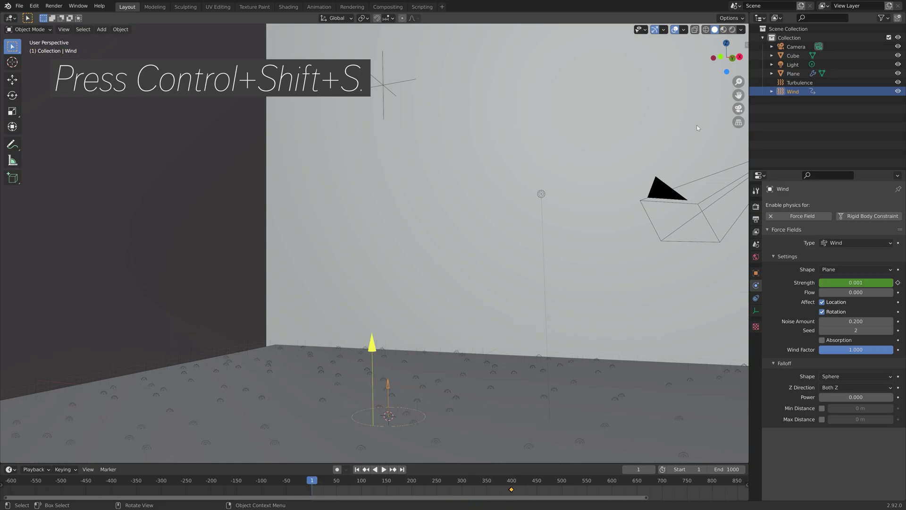
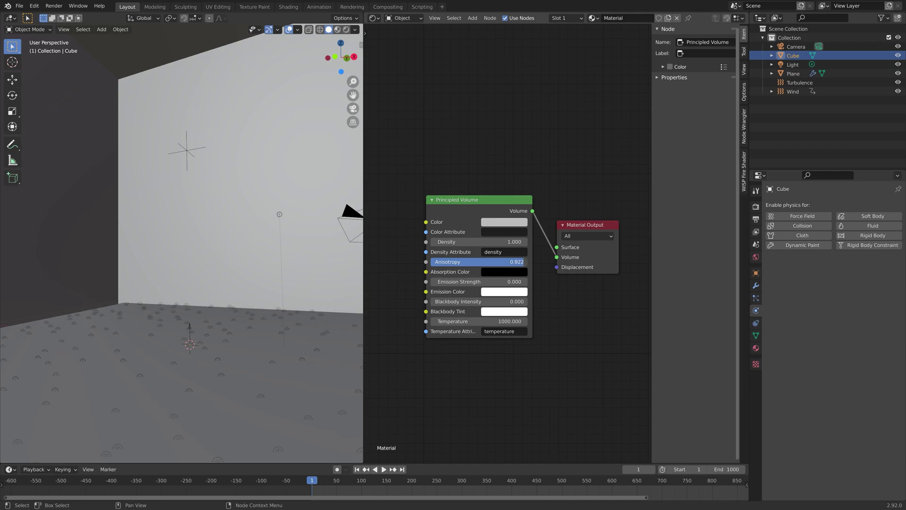
# Step: Set the cube's Principled Volume anisotropy to 1 and density to 27.5, with the viewport in rendered shading
pyautogui.moveTo(479, 242); pyautogui.dragTo(510, 242)
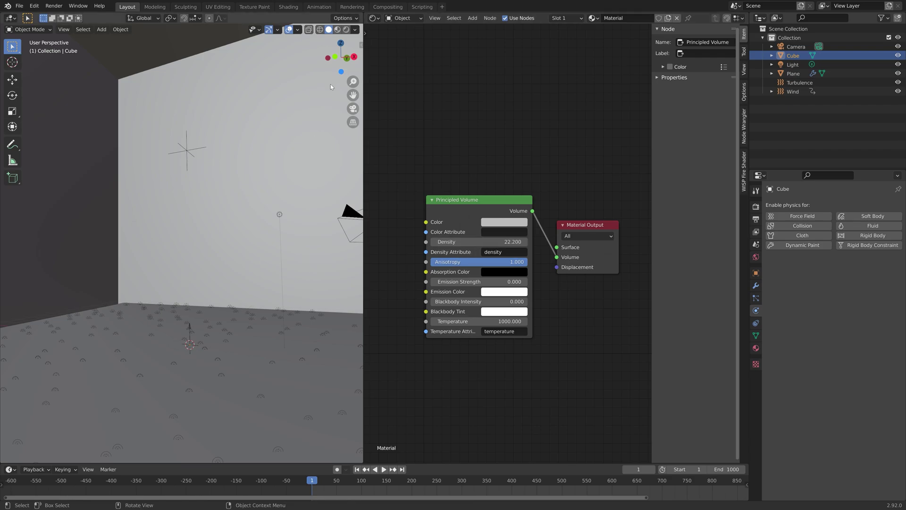
pyautogui.click(347, 30)
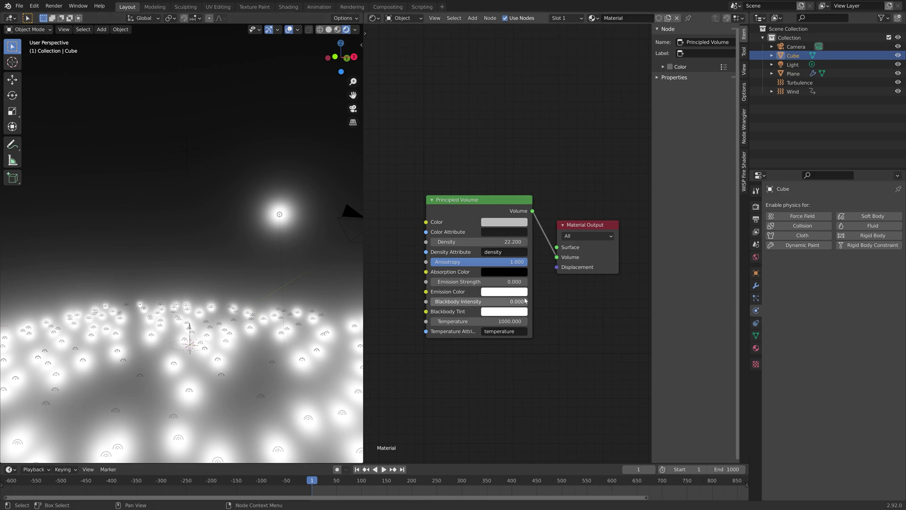
pyautogui.moveTo(490, 241)
pyautogui.mouseDown()
pyautogui.moveTo(520, 241)
pyautogui.moveTo(505, 241)
pyautogui.mouseUp()
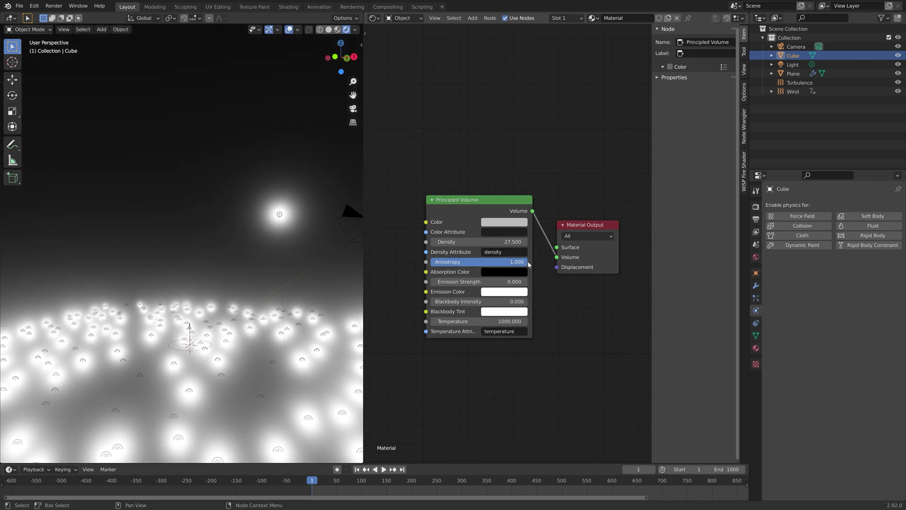
# Step: Set the point light's power to 300 mW and enable its custom distance
pyautogui.click(282, 217)
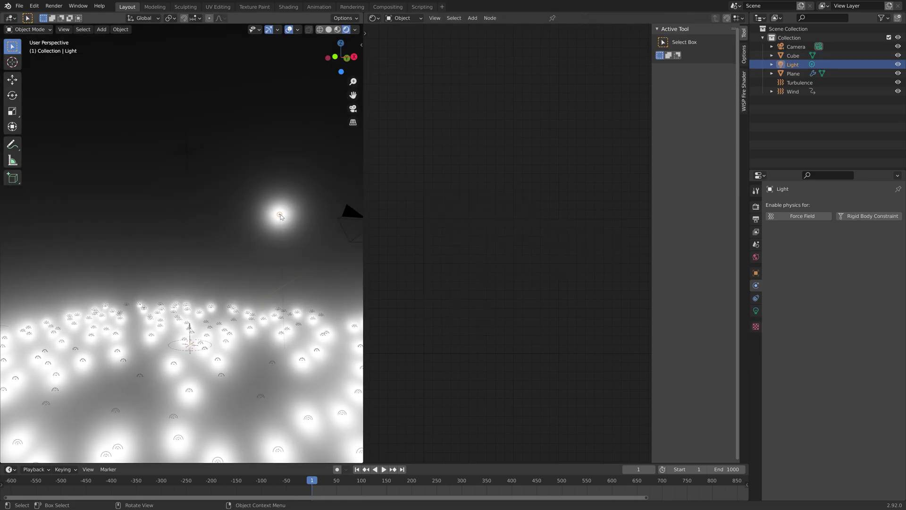
pyautogui.click(755, 311)
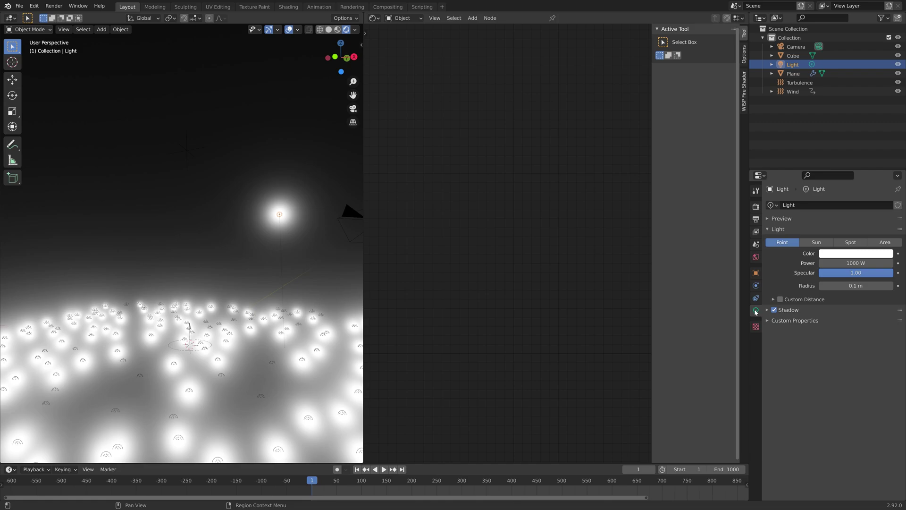
pyautogui.click(841, 263)
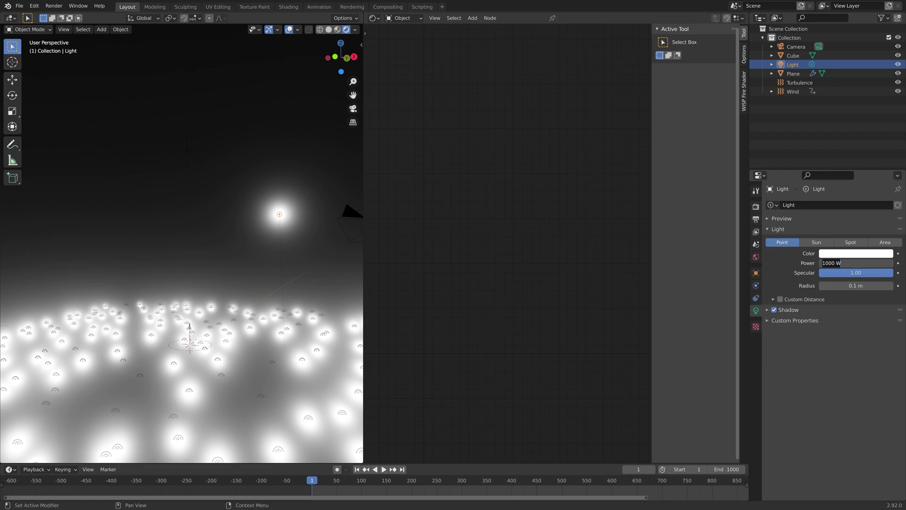
pyautogui.write('300 m')
pyautogui.press('Return')
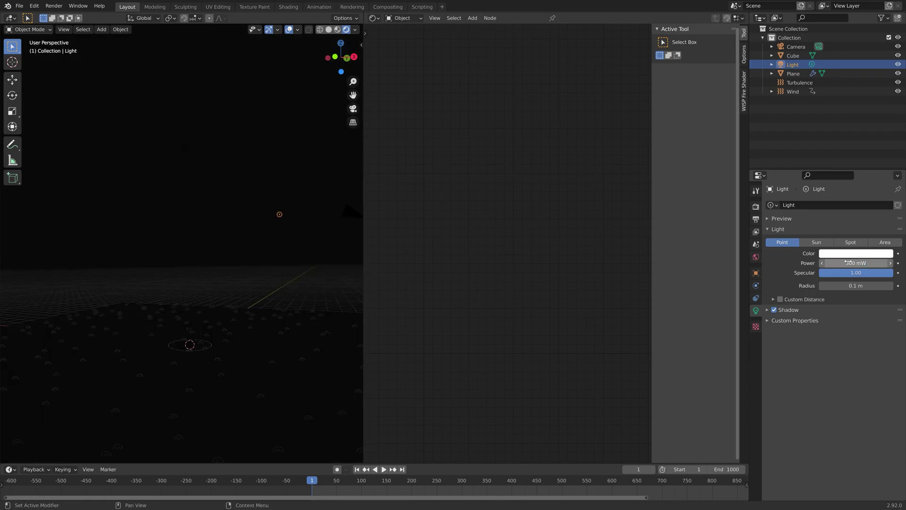
pyautogui.click(780, 299)
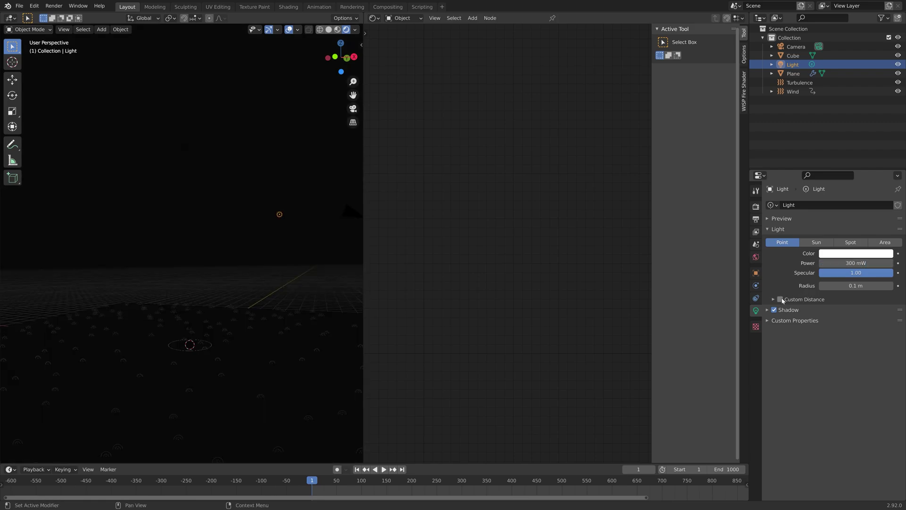
pyautogui.moveTo(230, 303); pyautogui.dragTo(238, 186, button='middle')
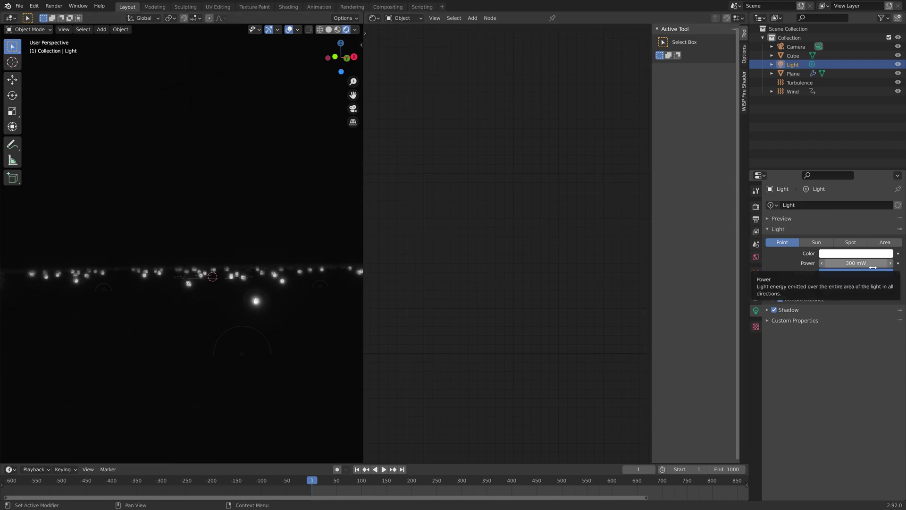
# Step: Give the point light a warm yellow colour with hue 0.106, saturation 0.864 and value 1
pyautogui.click(856, 253)
pyautogui.click(830, 181)
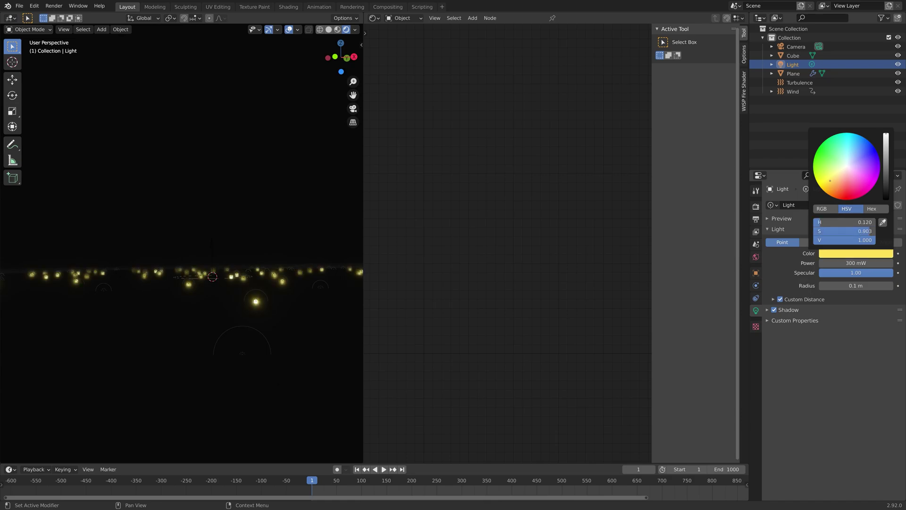
pyautogui.click(836, 184)
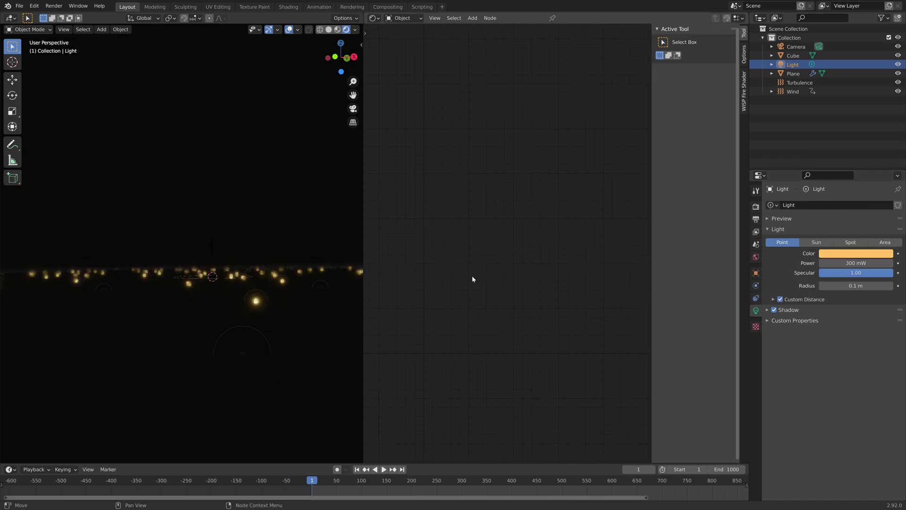
pyautogui.click(836, 254)
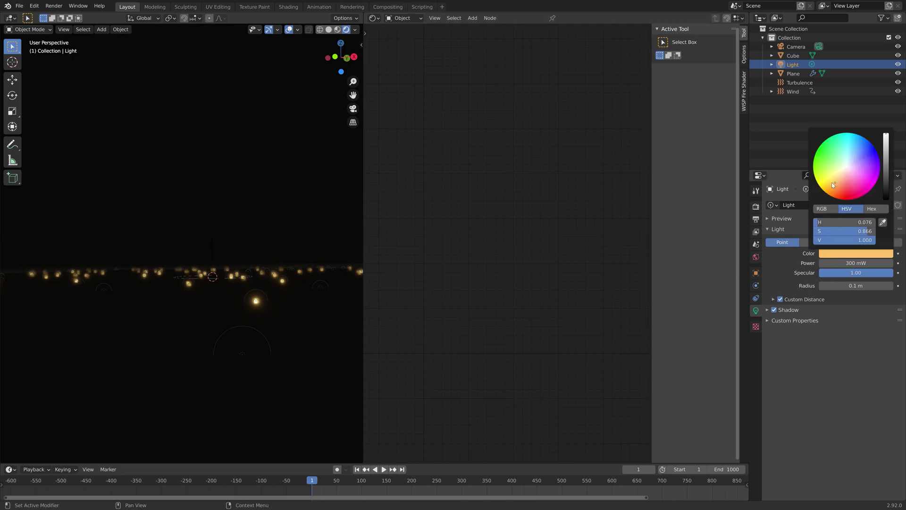
pyautogui.click(833, 183)
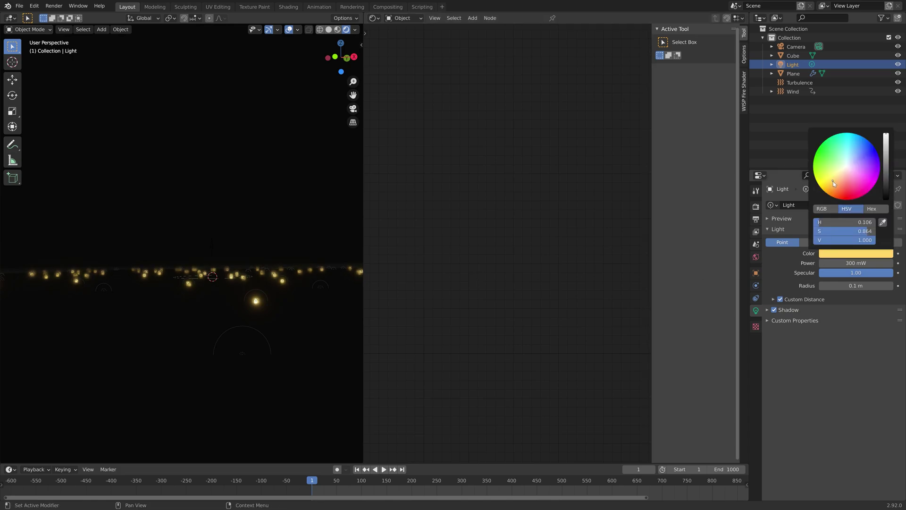
# Step: Set both the render and viewport samples of Eevee to 100
pyautogui.click(756, 207)
pyautogui.moveTo(862, 231); pyautogui.dragTo(862, 241)
pyautogui.write('100')
pyautogui.press('Return')
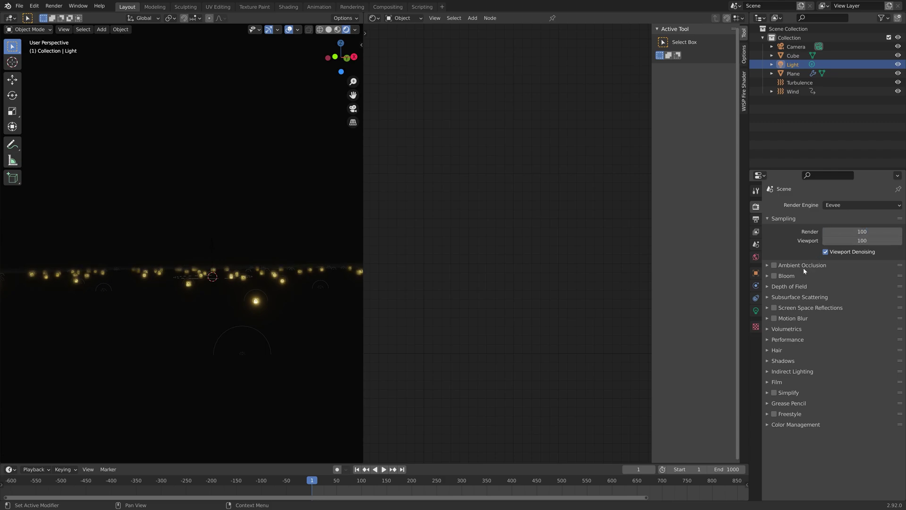
# Step: Compare Eevee volumetric tile sizes of 4 px and 2 px, and set the tile size to 4 px
pyautogui.click(780, 329)
pyautogui.click(838, 362)
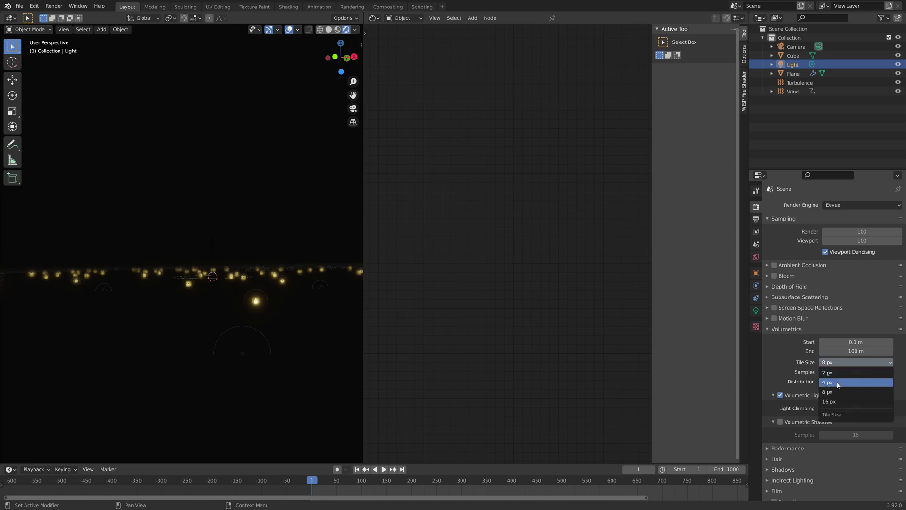
pyautogui.click(838, 383)
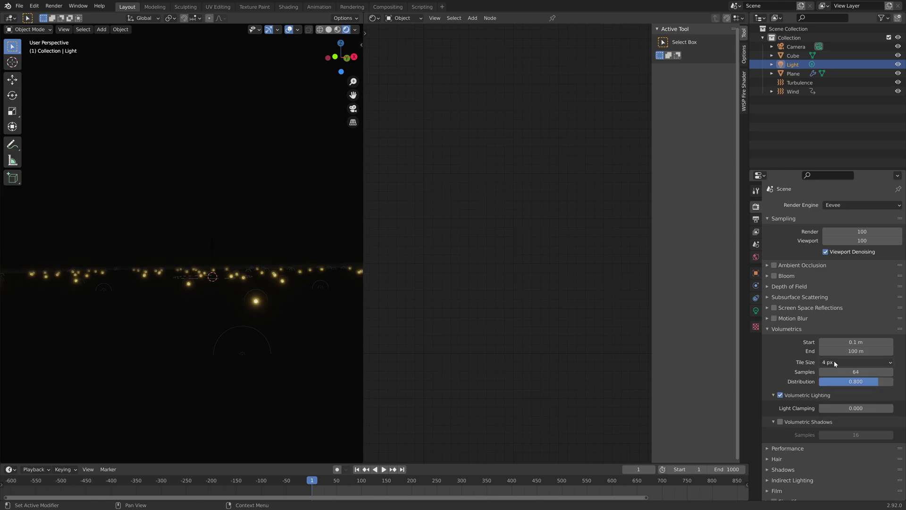
pyautogui.click(835, 363)
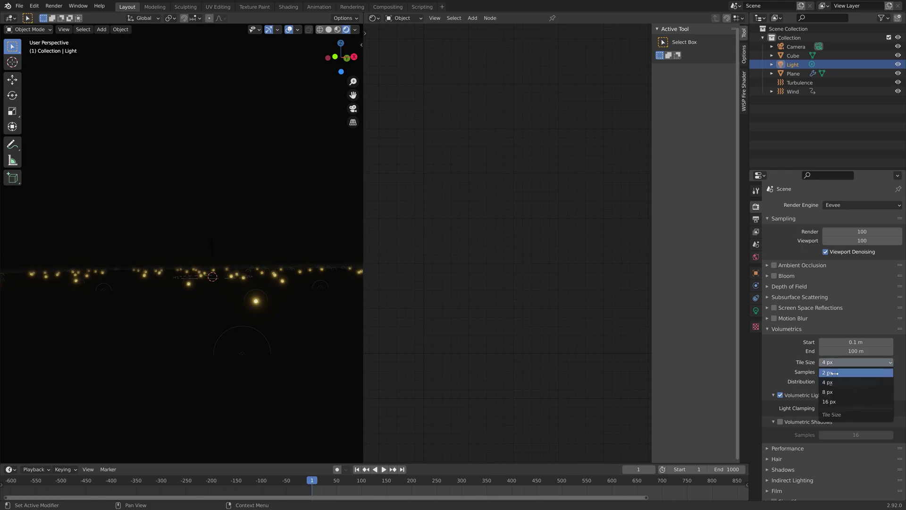
pyautogui.click(835, 373)
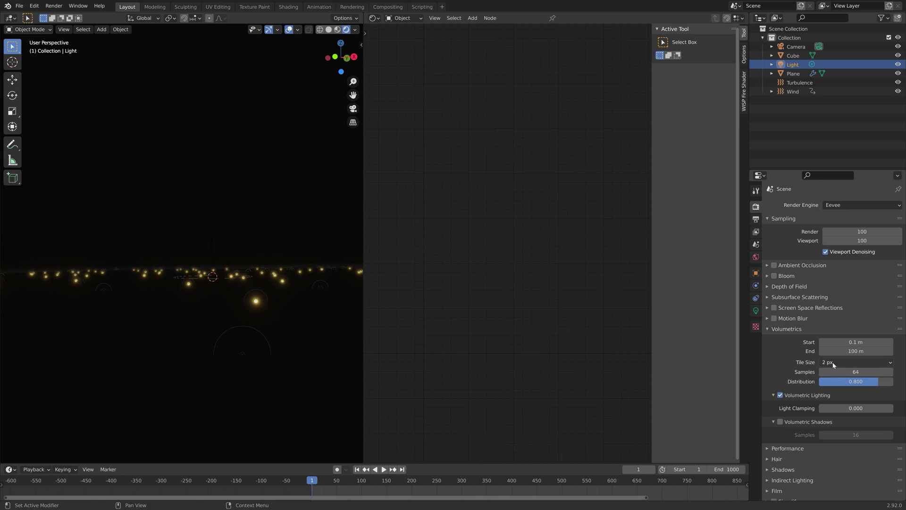
pyautogui.click(833, 363)
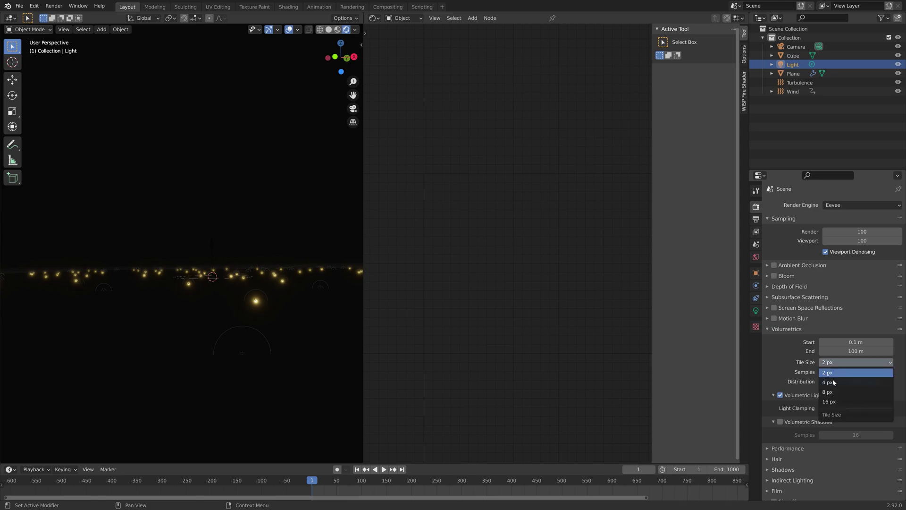
pyautogui.click(834, 383)
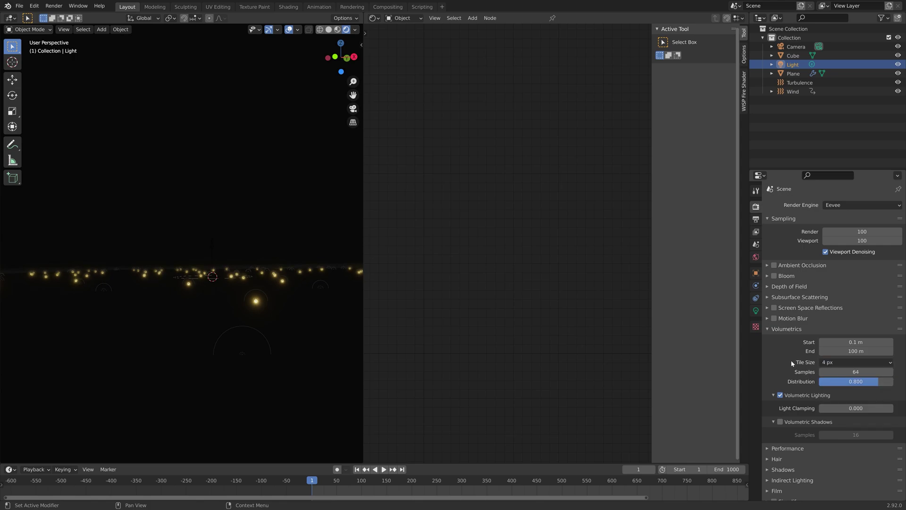
# Step: Put the viewport in solid shading and save the project under the new name tut2.blend
pyautogui.click(328, 30)
pyautogui.hotkey('ctrl', 'shift', 's')
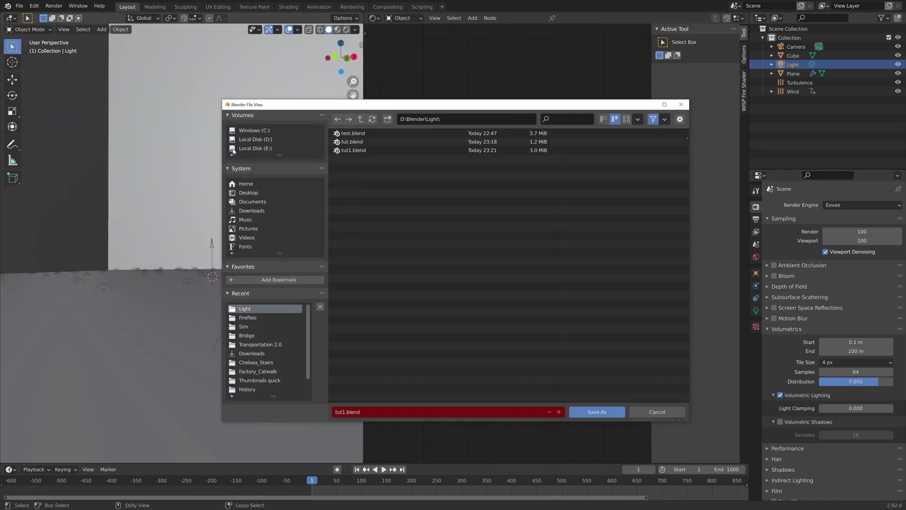
pyautogui.click(559, 412)
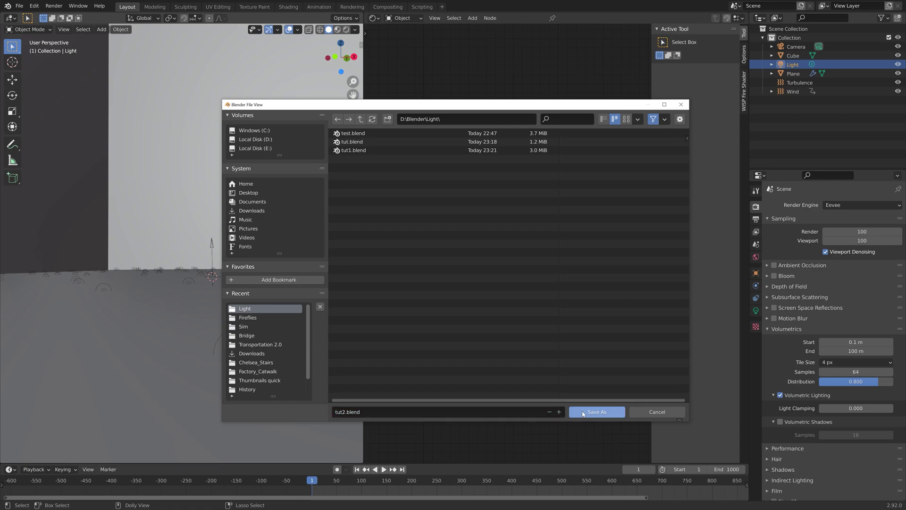
pyautogui.click(597, 411)
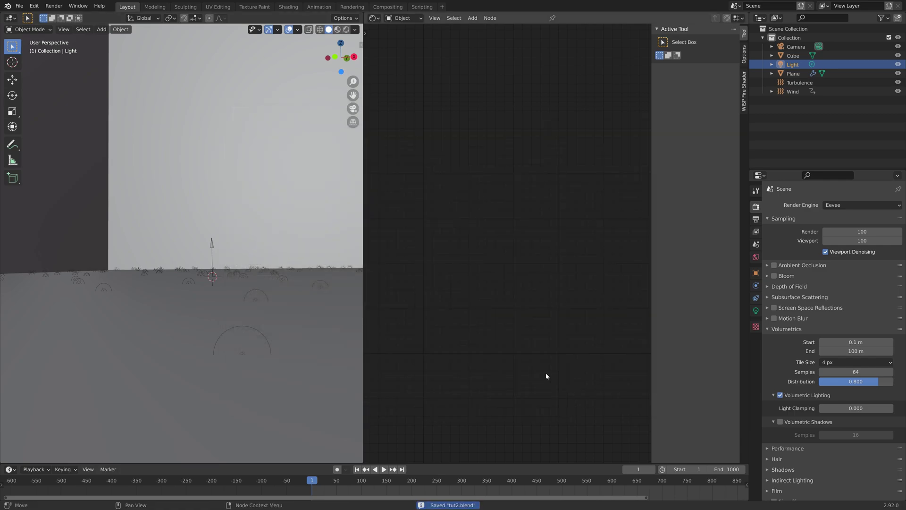
# Step: Check the volume cube in rendered shading, and play the particle animation in solid shading to frame 564
pyautogui.click(348, 29)
pyautogui.click(285, 187)
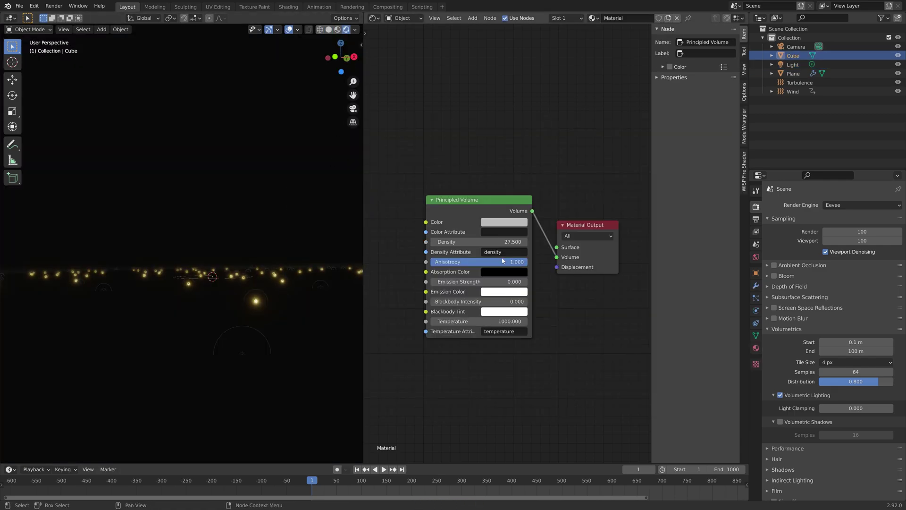
pyautogui.click(329, 30)
pyautogui.press('space')
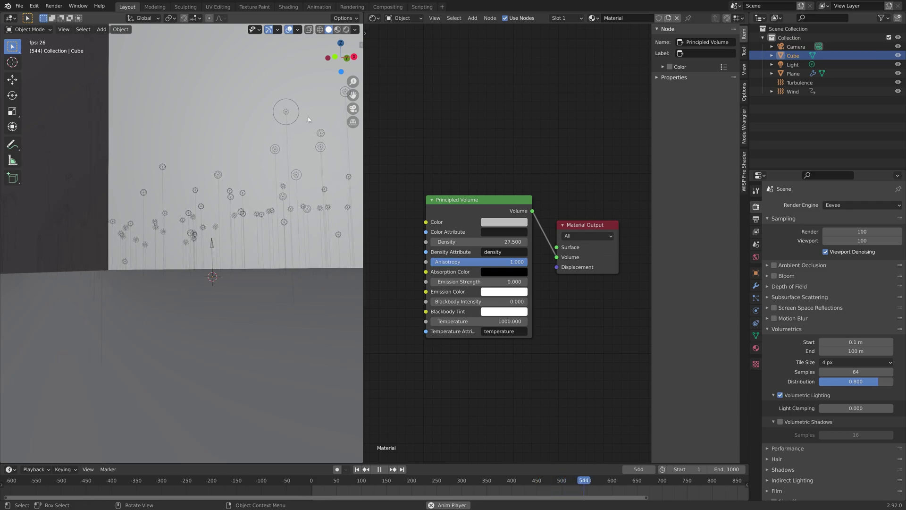
pyautogui.press('space')
# Step: Align the camera to the current view, lock the camera to the view and reframe it on the floating lights
pyautogui.press('ctrl+alt+KP_0')
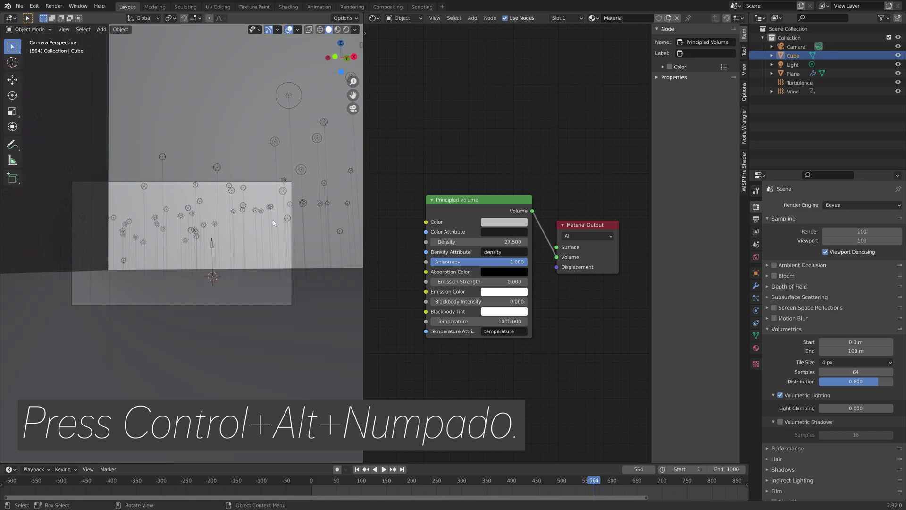
pyautogui.press('n')
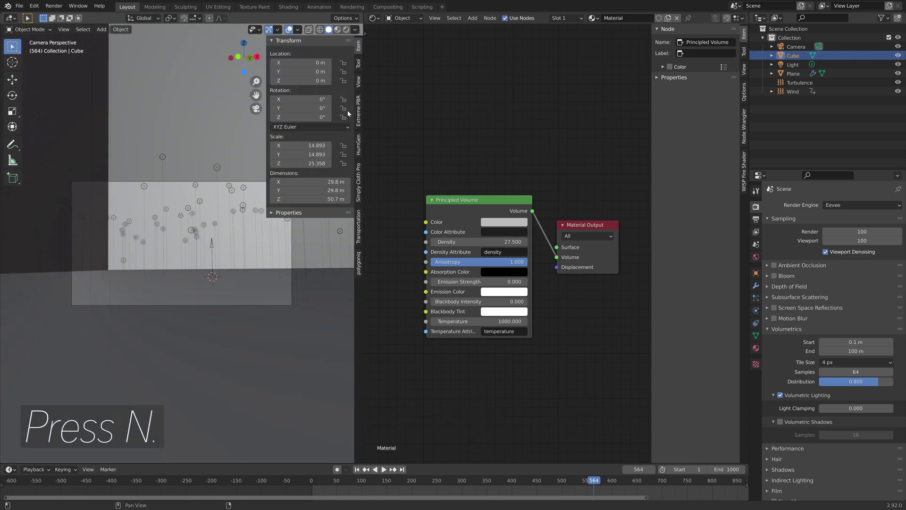
pyautogui.click(358, 81)
pyautogui.click(308, 151)
pyautogui.keyDown('shift'); pyautogui.moveTo(225, 210); pyautogui.dragTo(196, 260, button='middle'); pyautogui.keyUp('shift')
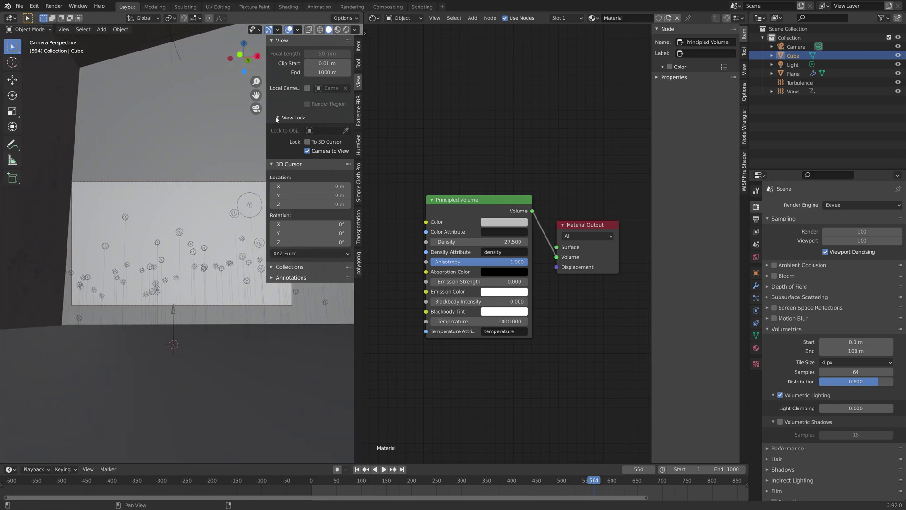
# Step: Set the point light's custom distance to 100 m, with the viewport in rendered shading and overlays hidden
pyautogui.click(346, 29)
pyautogui.click(289, 29)
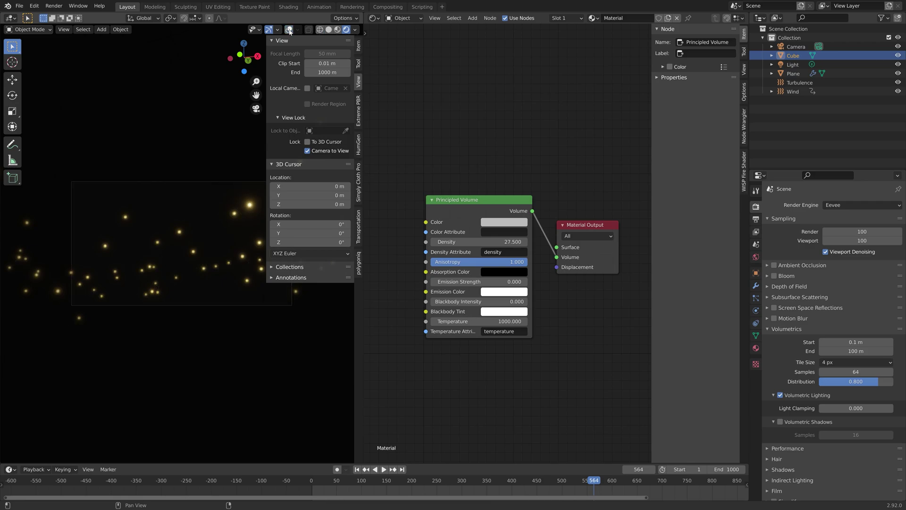
pyautogui.click(793, 64)
pyautogui.click(756, 310)
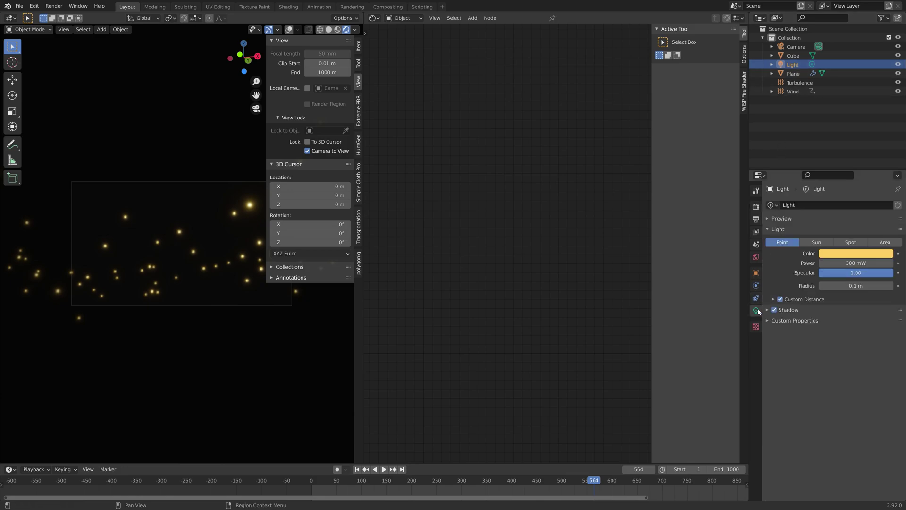
pyautogui.click(773, 299)
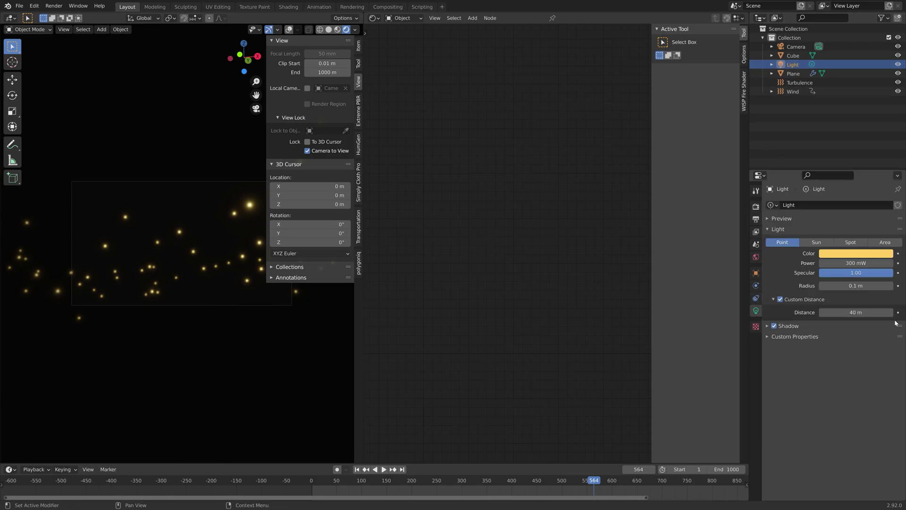
pyautogui.click(856, 312)
pyautogui.write('100')
pyautogui.press('Return')
# Step: Examine the plane's particle settings from emission through physics and render, with the viewport in solid shading
pyautogui.click(756, 206)
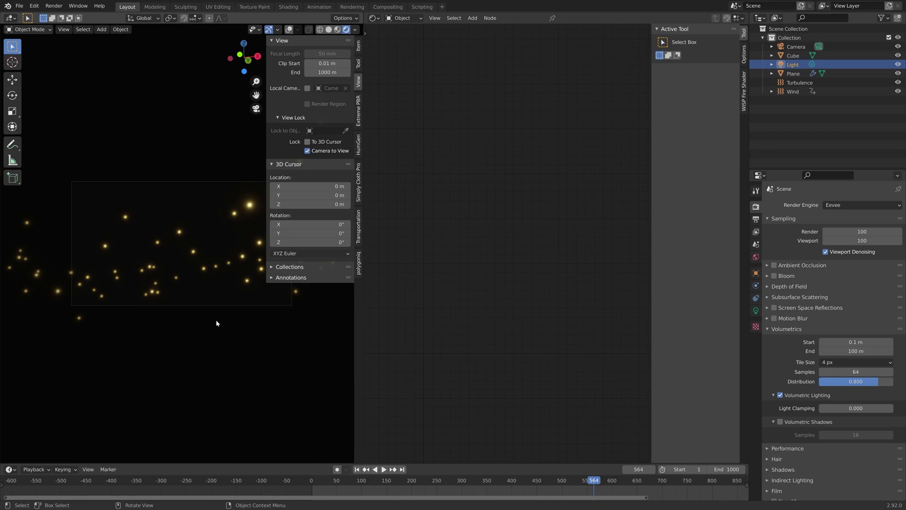
pyautogui.click(793, 73)
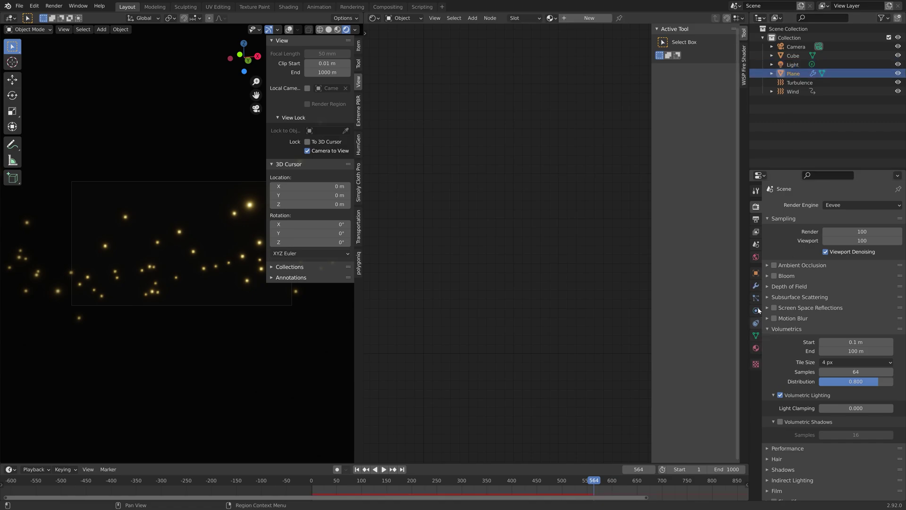
pyautogui.click(756, 300)
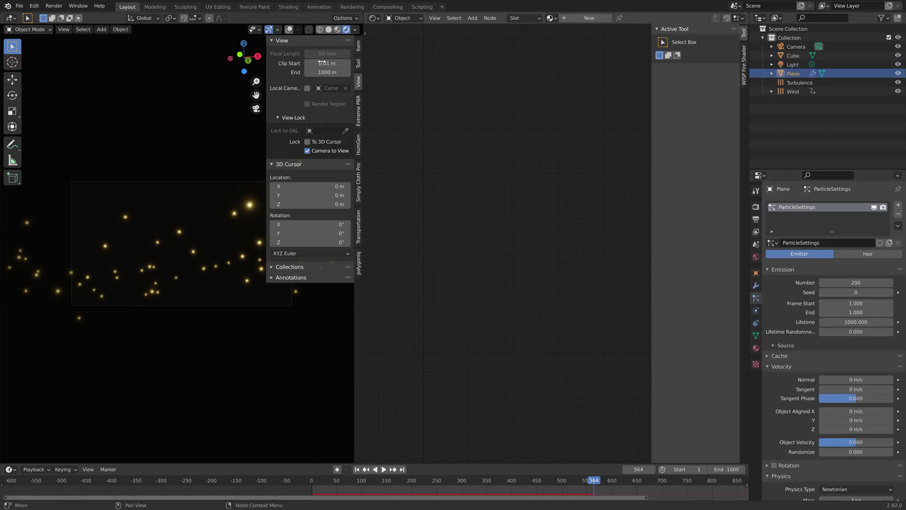
pyautogui.click(329, 30)
pyautogui.scroll(-5, 798, 380)
pyautogui.scroll(-6, 800, 380)
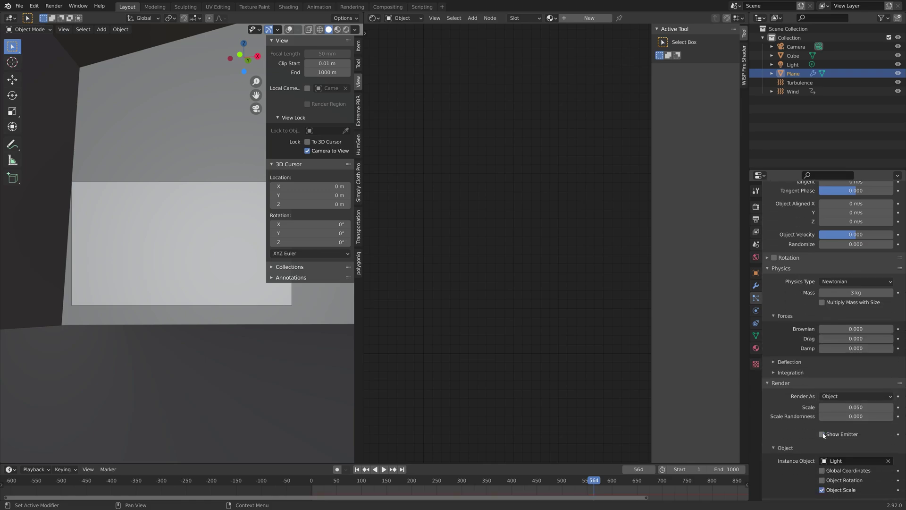
pyautogui.scroll(4, 805, 385)
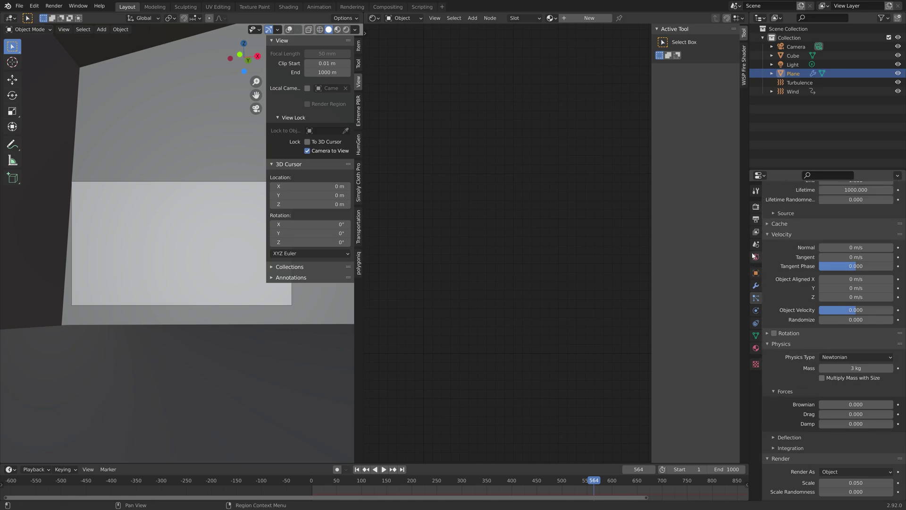
# Step: Set the scene's output frame rate to 30 fps
pyautogui.click(756, 220)
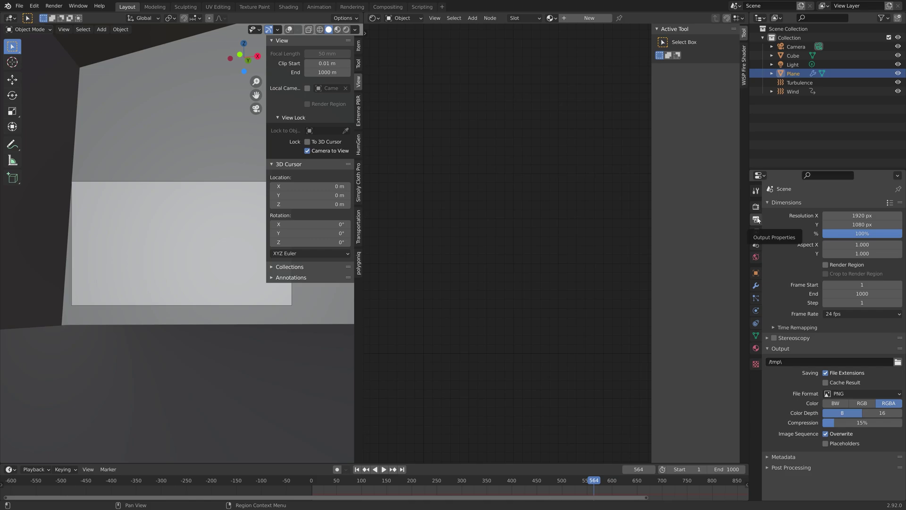
pyautogui.click(839, 316)
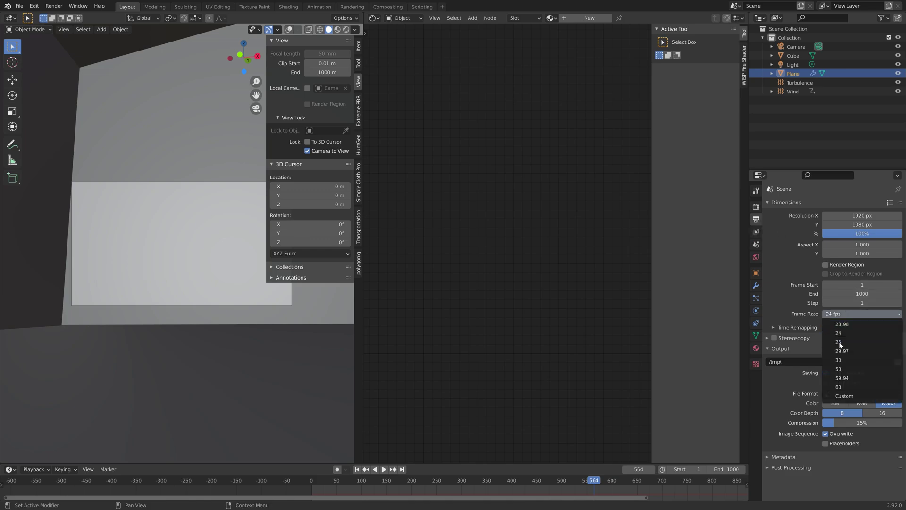
pyautogui.click(840, 359)
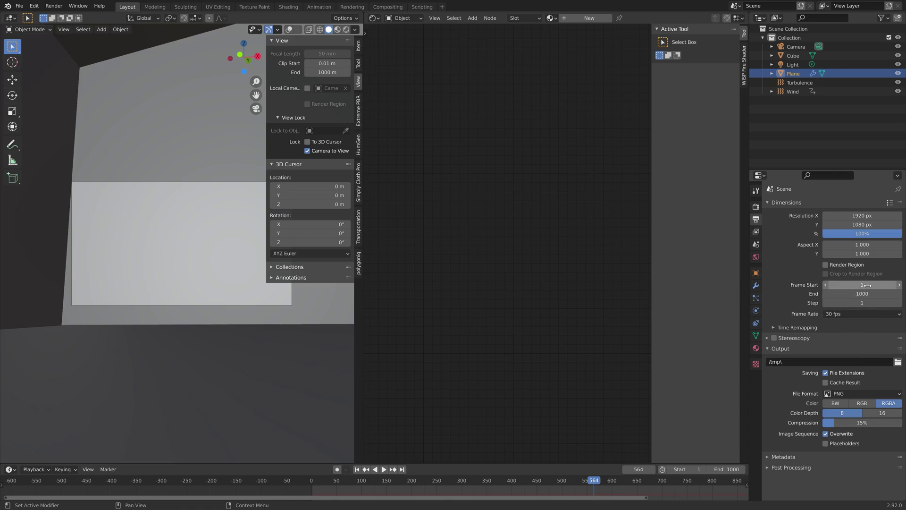
# Step: Scrub the timeline to frame 334 and show the viewport overlays again
pyautogui.moveTo(400, 485); pyautogui.dragTo(482, 481)
pyautogui.press('space')
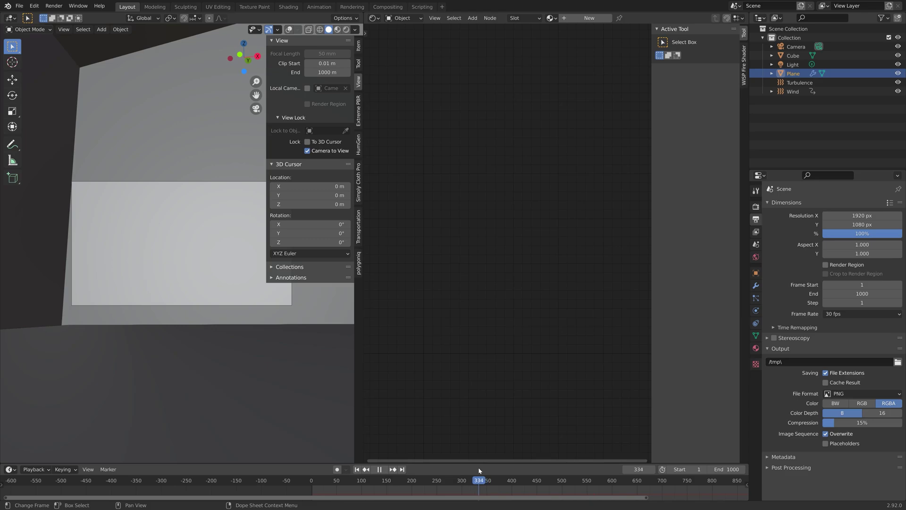
pyautogui.press('space')
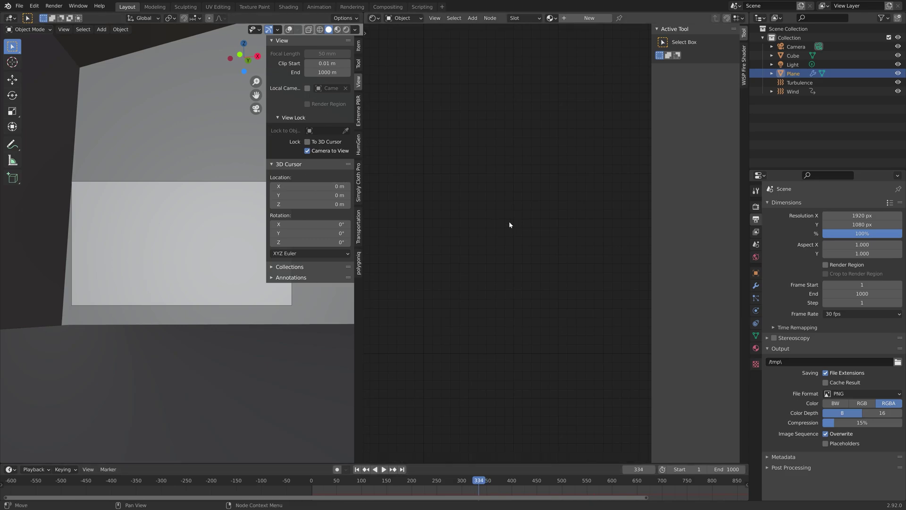
pyautogui.click(289, 29)
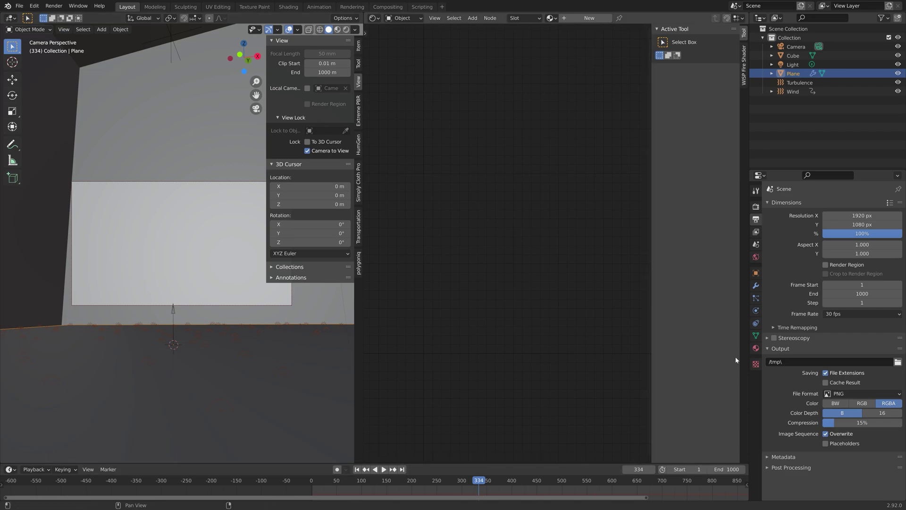
# Step: Bake the cache of the plane's particle system and scrub the timeline to frame 478 to check it
pyautogui.click(757, 298)
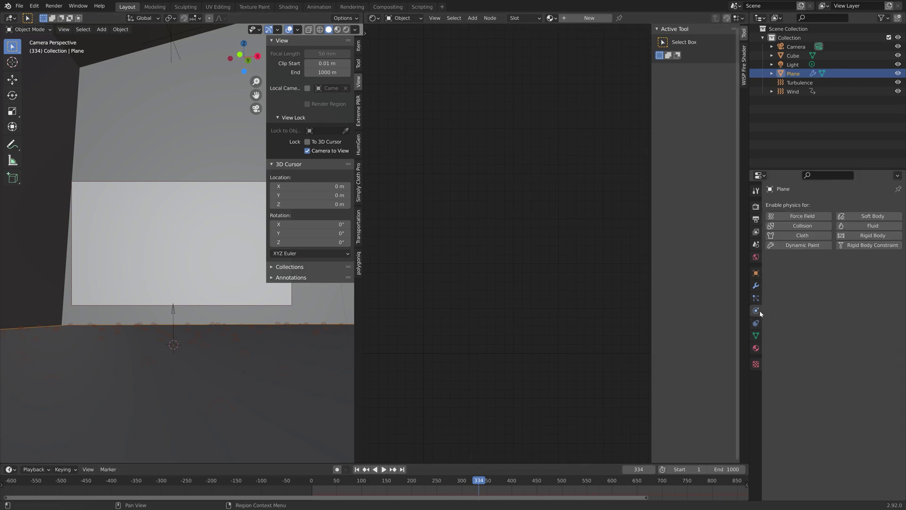
pyautogui.scroll(-8, 802, 340)
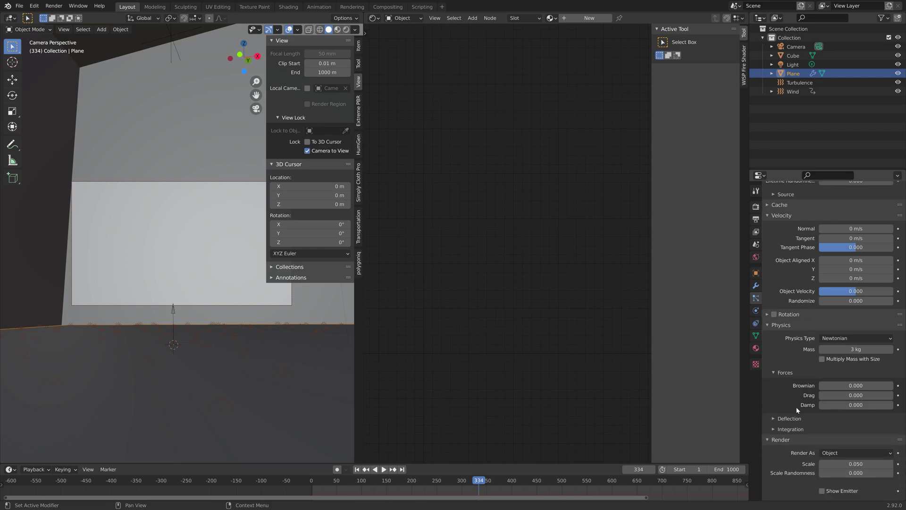
pyautogui.click(776, 204)
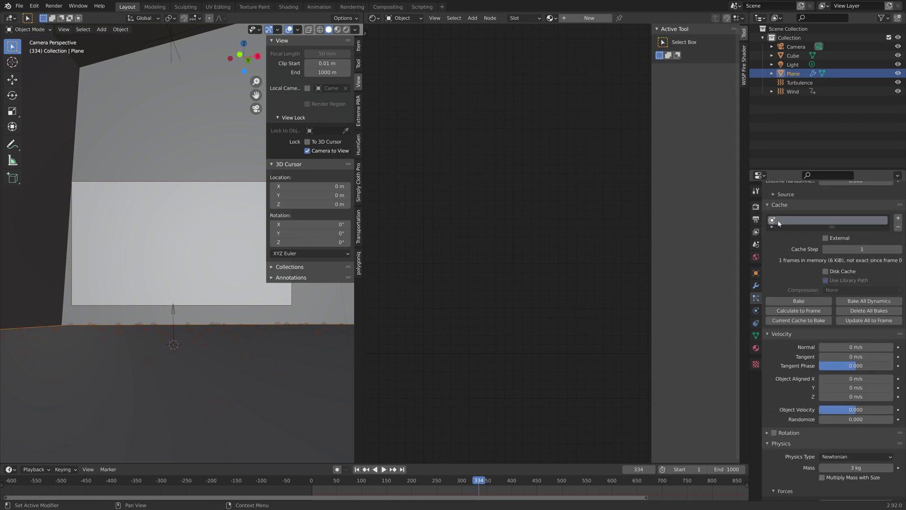
pyautogui.click(809, 301)
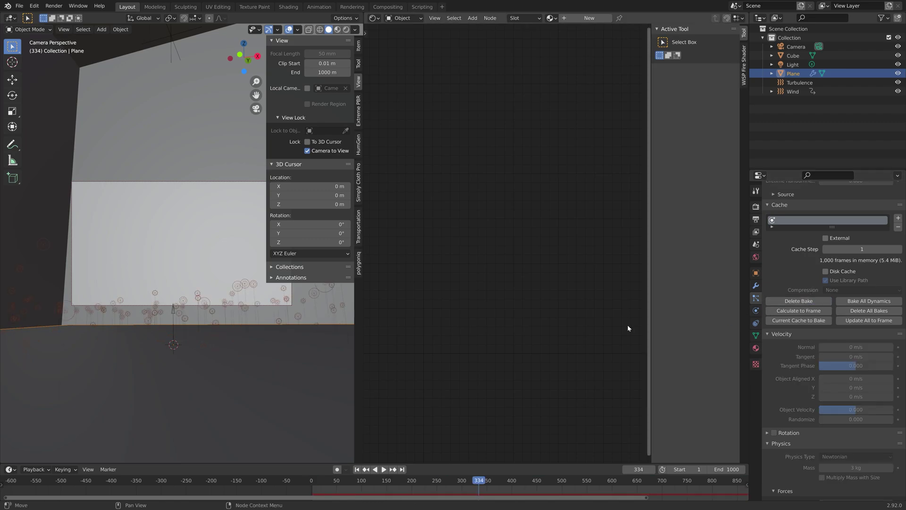
pyautogui.moveTo(483, 481); pyautogui.dragTo(551, 447)
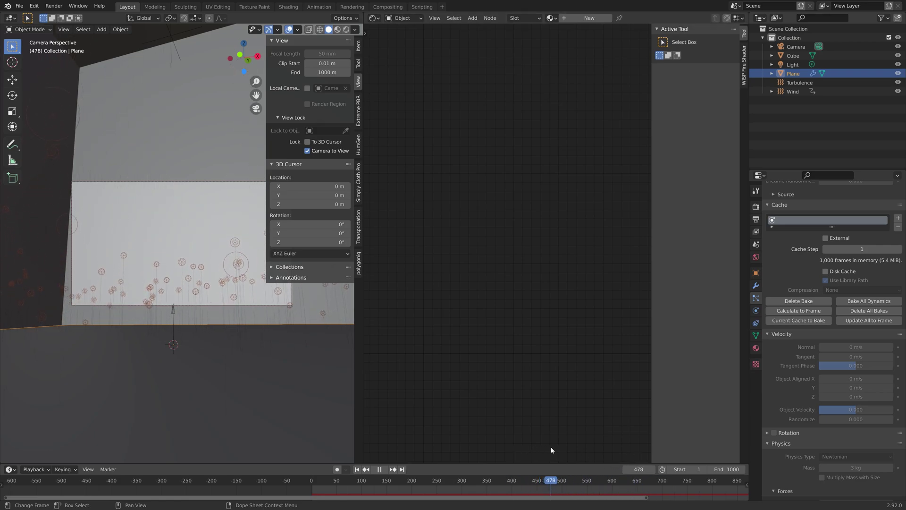
# Step: Set the scene's output resolution scale to 200%
pyautogui.click(759, 208)
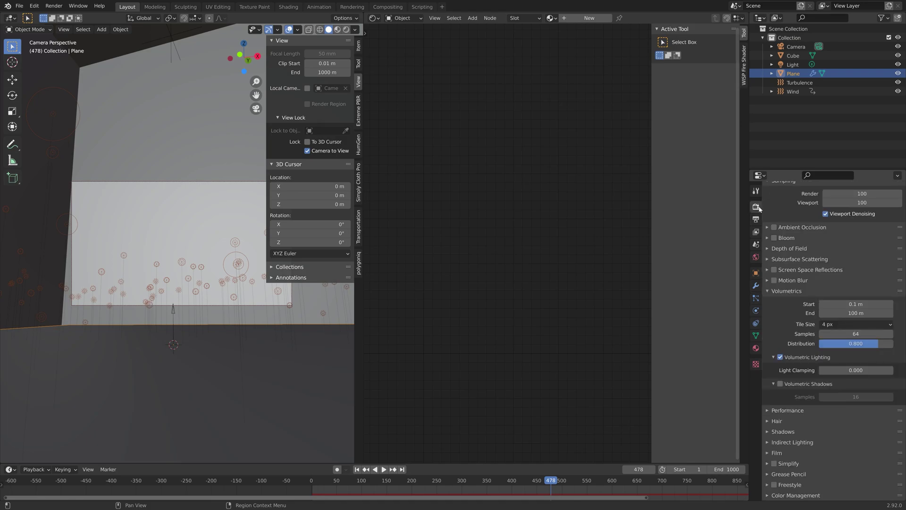
pyautogui.click(757, 219)
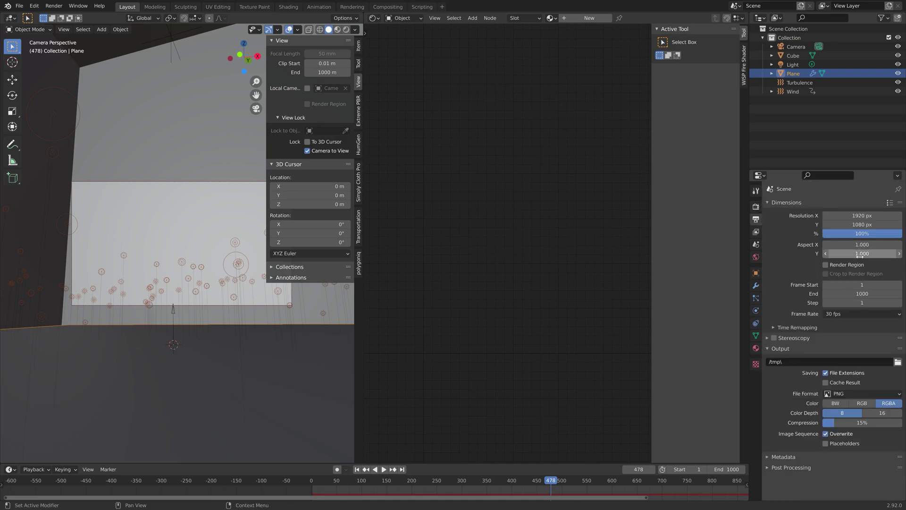
pyautogui.click(861, 234)
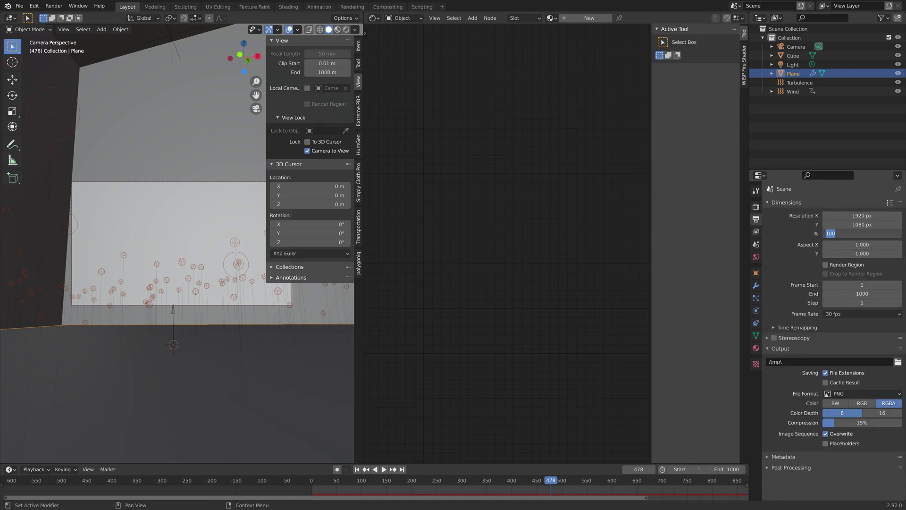
pyautogui.press('Return')
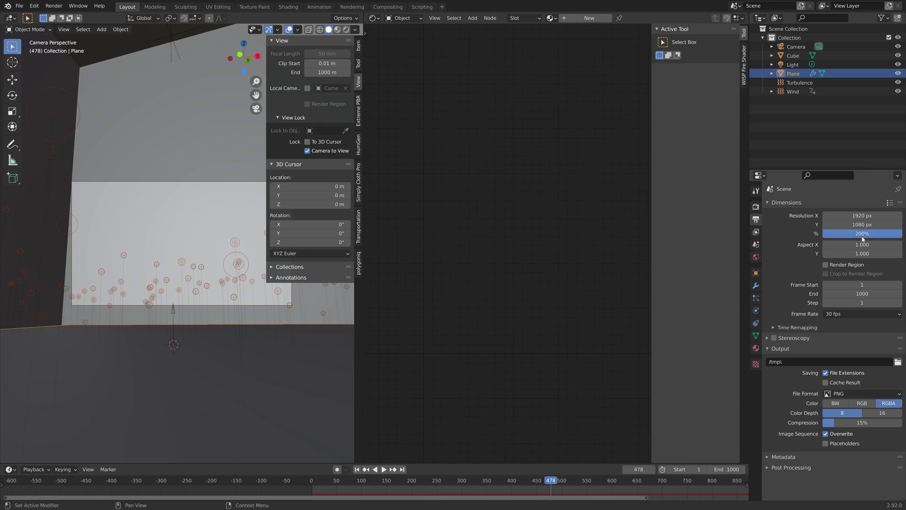
# Step: Set the output's start frame to 470 and the PNG compression to 90%
pyautogui.click(862, 284)
pyautogui.press('Return')
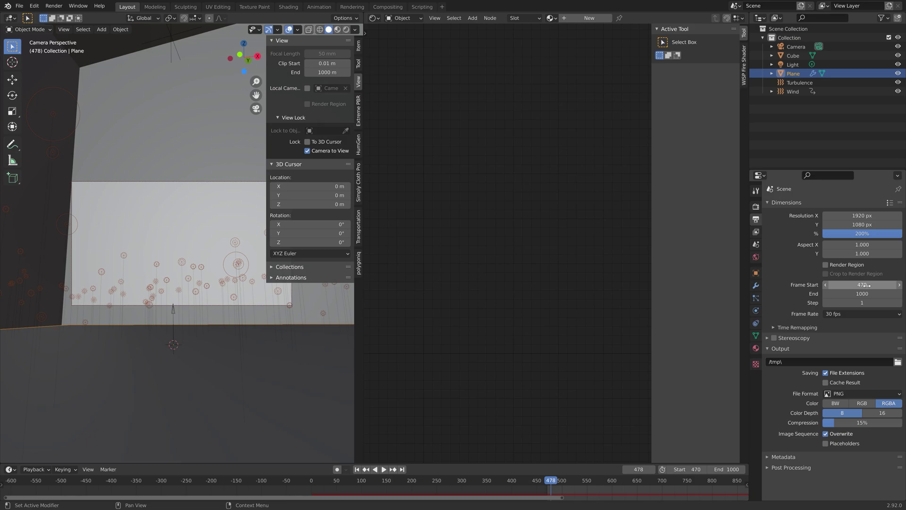
pyautogui.click(841, 420)
pyautogui.press('Return')
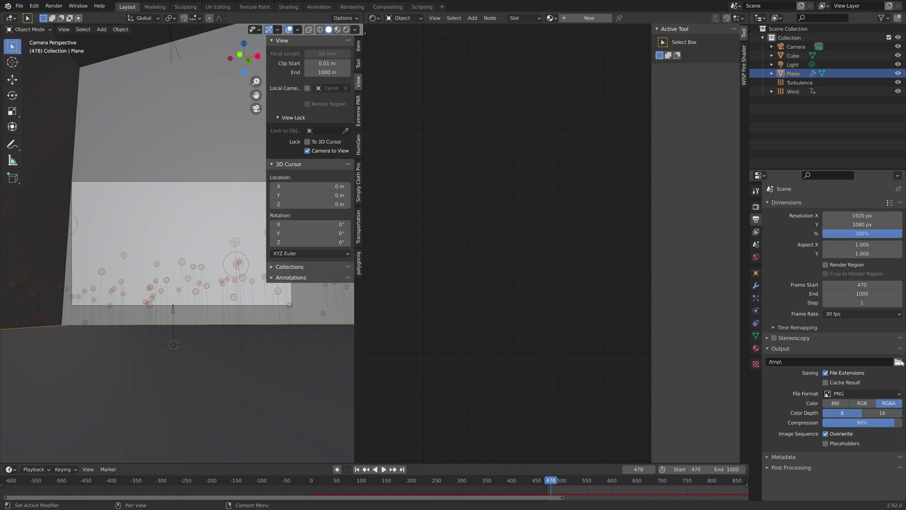
# Step: Browse for the output location and create a folder named Tut fireflies inside E:\Large renders
pyautogui.click(898, 361)
pyautogui.click(272, 148)
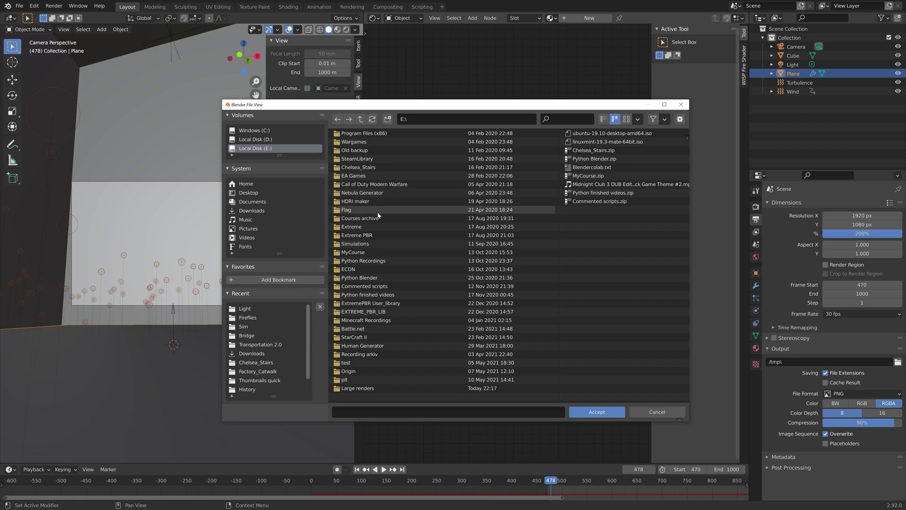
pyautogui.doubleClick(358, 388)
pyautogui.click(387, 119)
pyautogui.write('Tut fireflies')
pyautogui.press('Return')
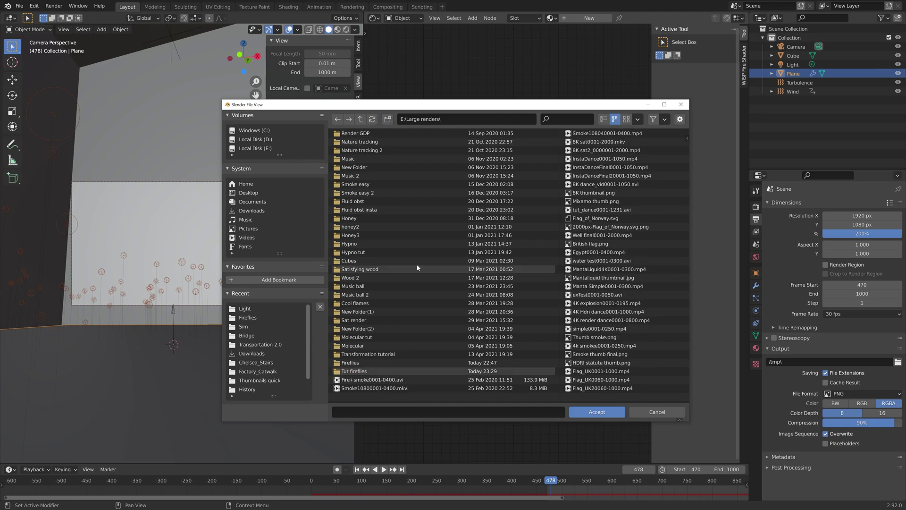
# Step: Set the output path to the file name tut inside the Tut fireflies folder
pyautogui.doubleClick(384, 371)
pyautogui.click(382, 412)
pyautogui.write('tut')
pyautogui.press('Return')
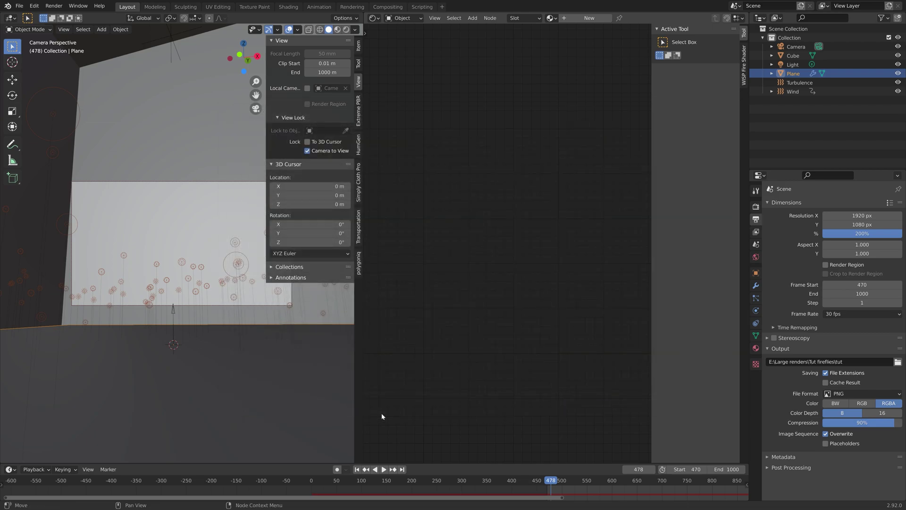
# Step: Scrub the timeline to frame 632 and preview the glowing particles in rendered shading with overlays hidden
pyautogui.moveTo(573, 481); pyautogui.dragTo(627, 481)
pyautogui.click(346, 29)
pyautogui.click(289, 30)
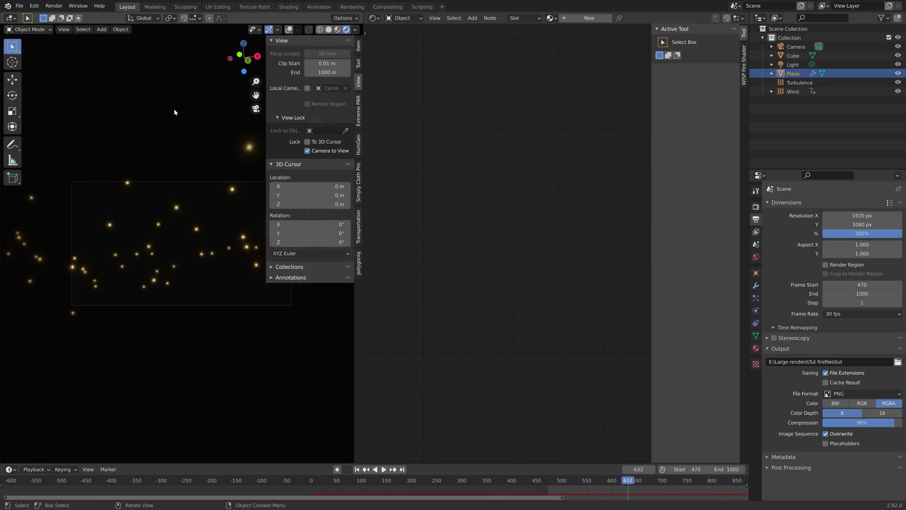
# Step: Save the project as tut3.blend, then start rendering the animation with the viewport in solid shading
pyautogui.hotkey('ctrl', 'shift', 's')
pyautogui.press('Return')
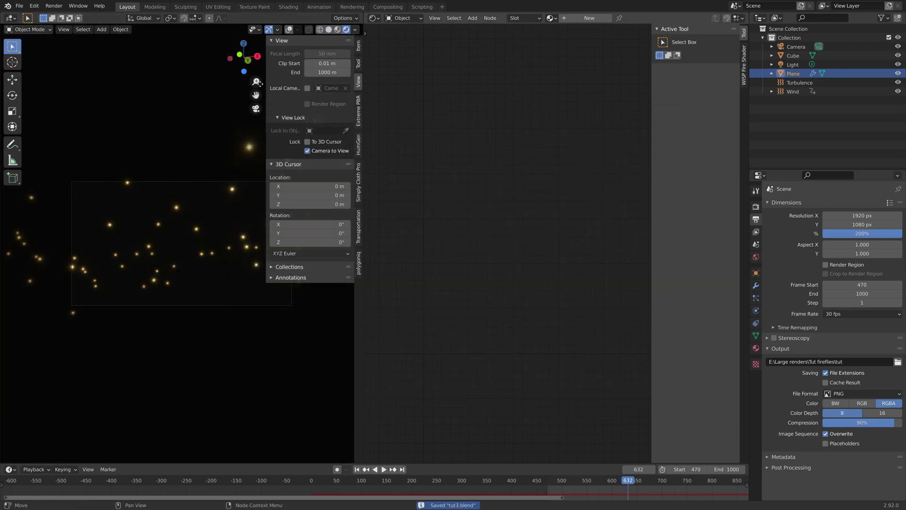
pyautogui.click(329, 29)
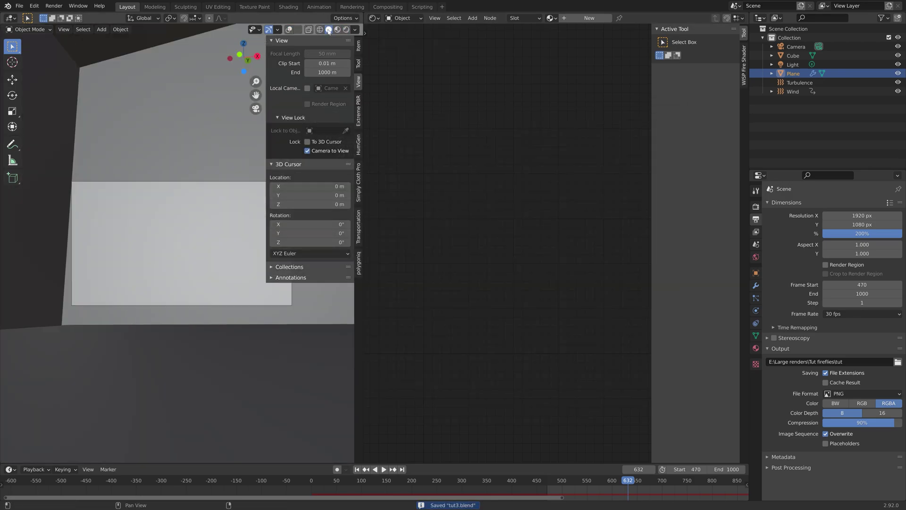
pyautogui.click(54, 6)
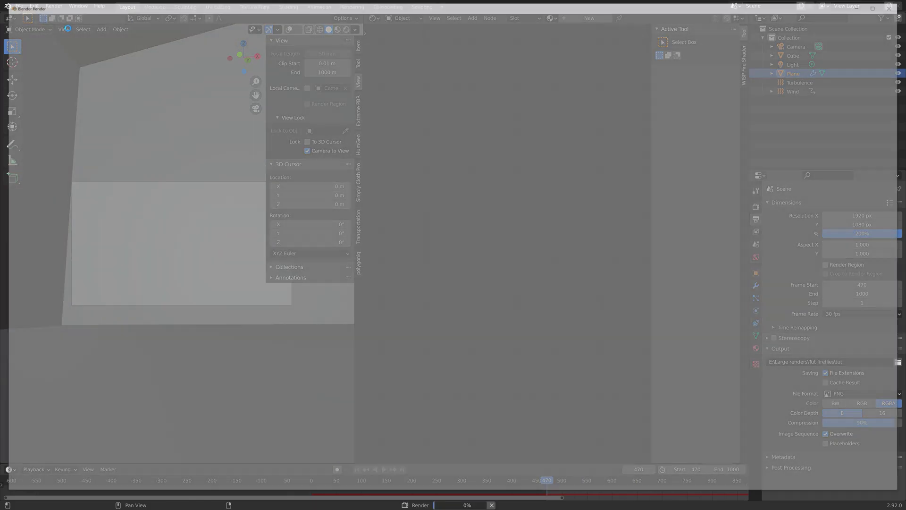